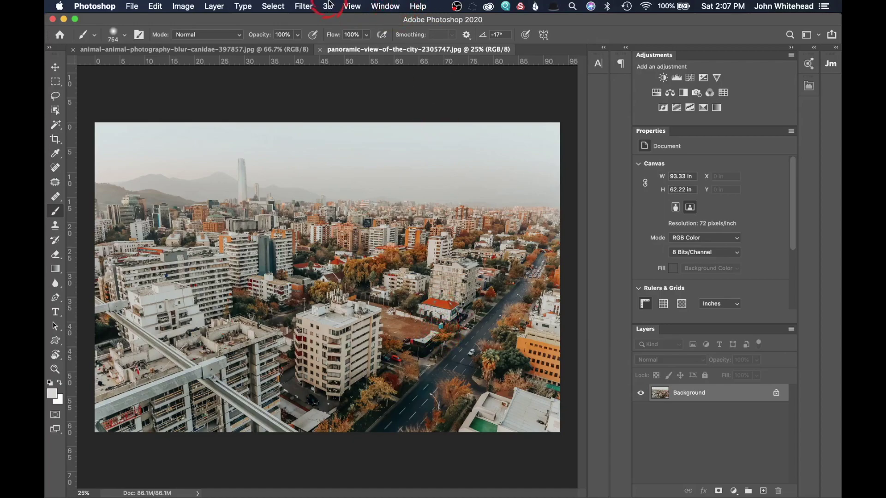
Duplicate the city Background as Layer 1 and convert Layer 1 to a smart object
click(304, 6)
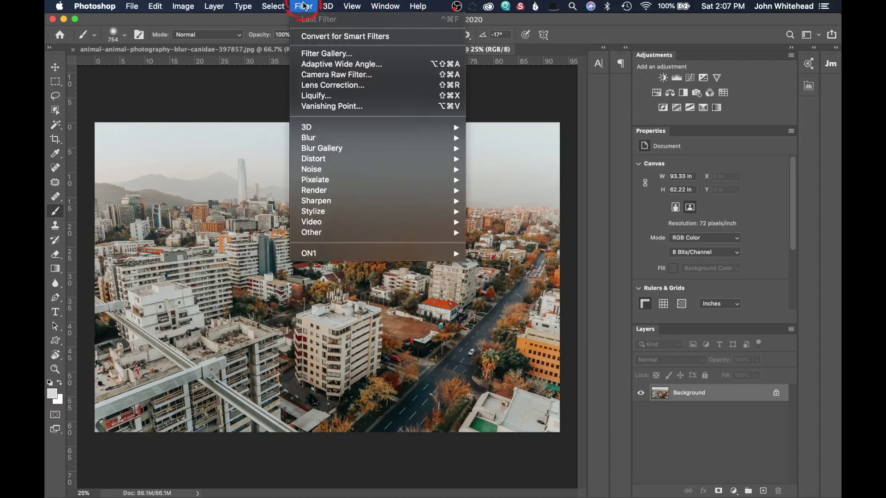
click(304, 6)
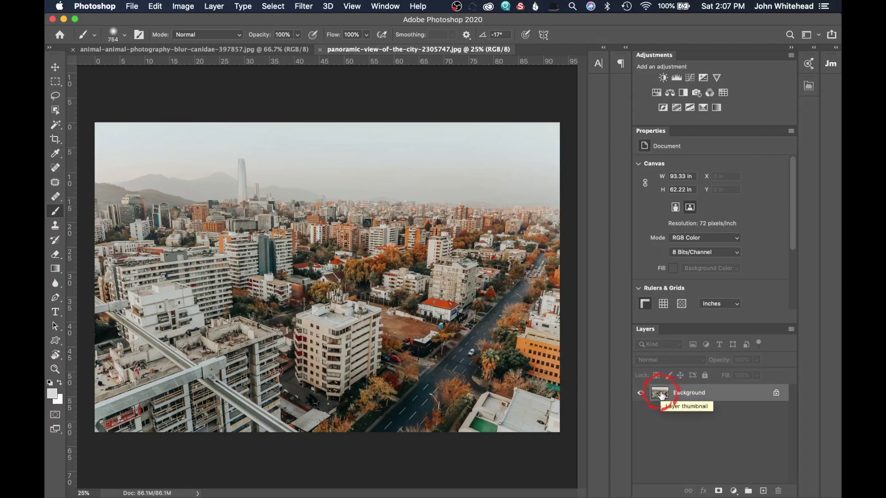
key(super+j)
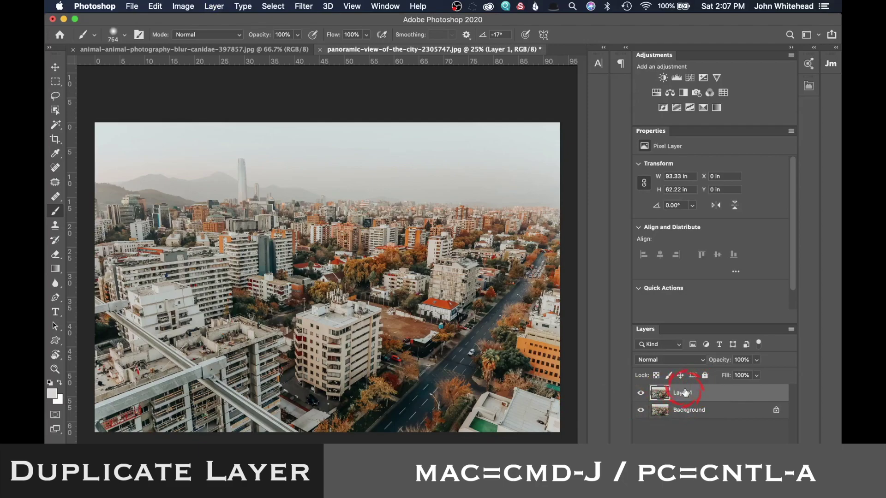
right_click(713, 394)
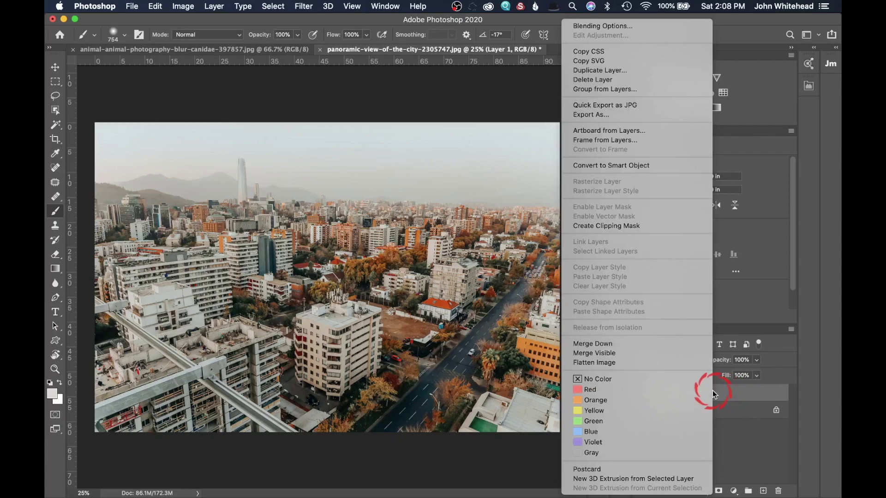
click(619, 166)
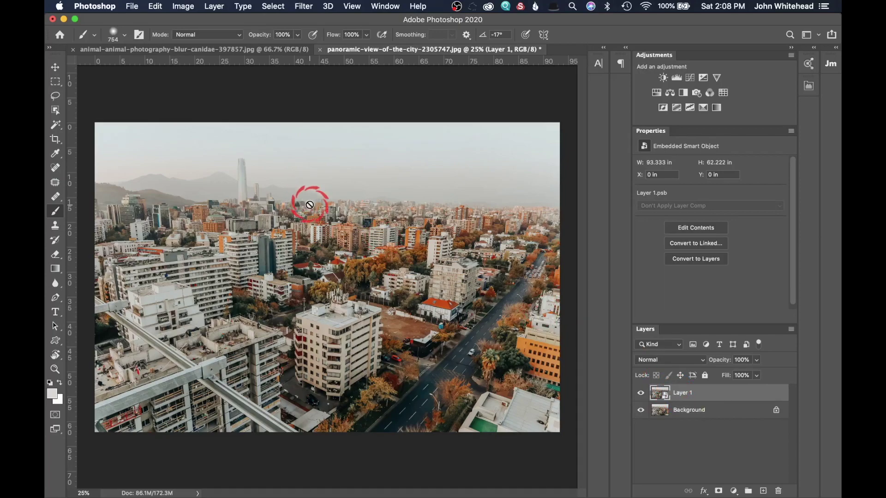
click(303, 5)
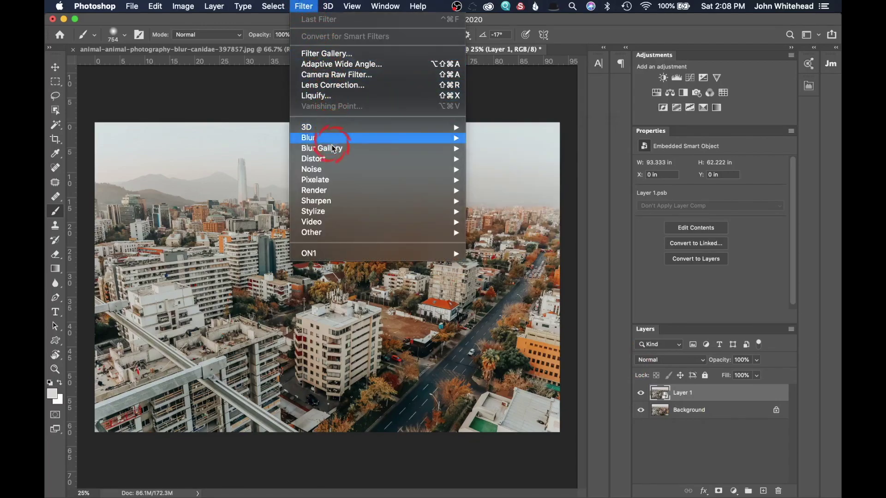
Choose Blur Gallery > Field Blur on Layer 1, previewing the city at 15 px
mouse_move(334, 152)
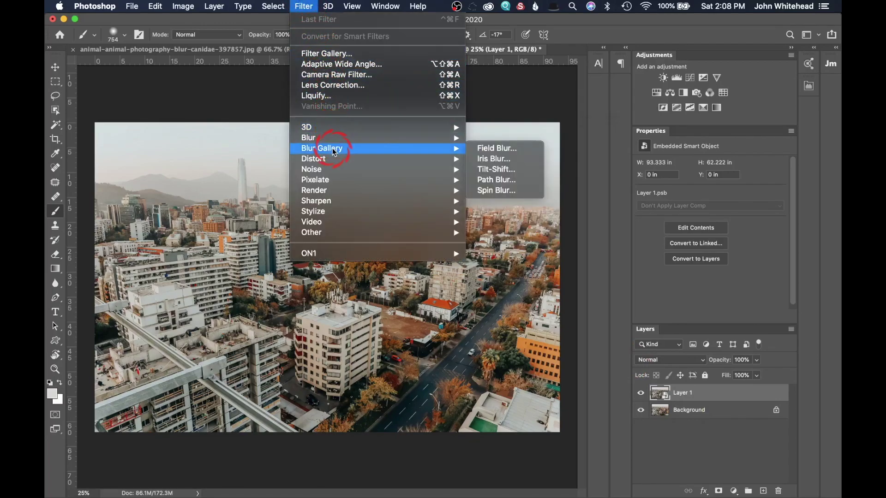
click(485, 150)
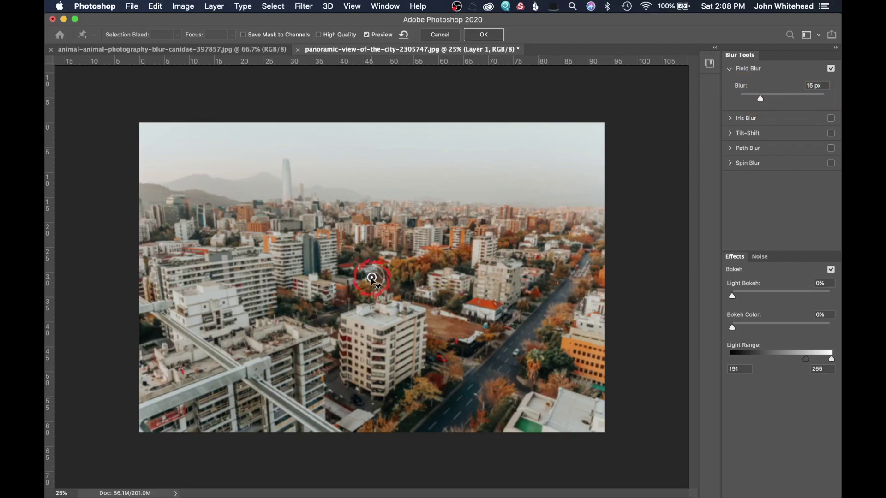
Place a 9 px blur pin on the upper-left buildings and a 77 px pin on the street
drag(371, 278, 210, 224)
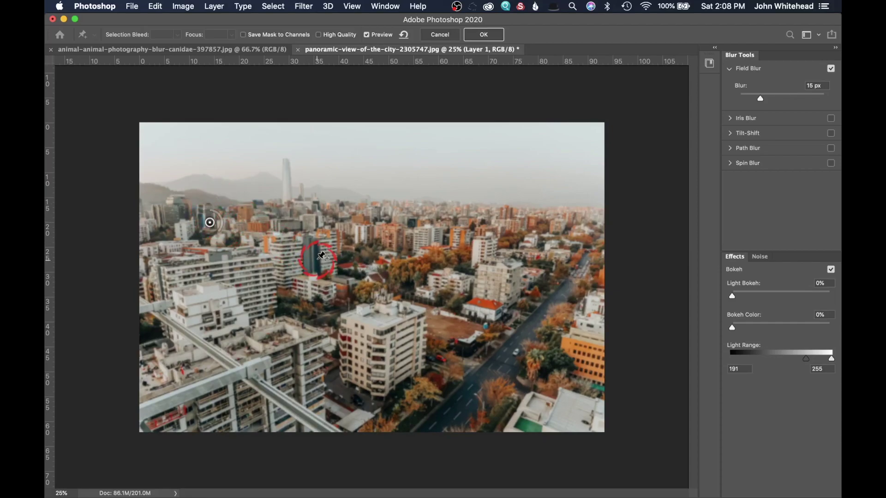
drag(760, 99, 755, 99)
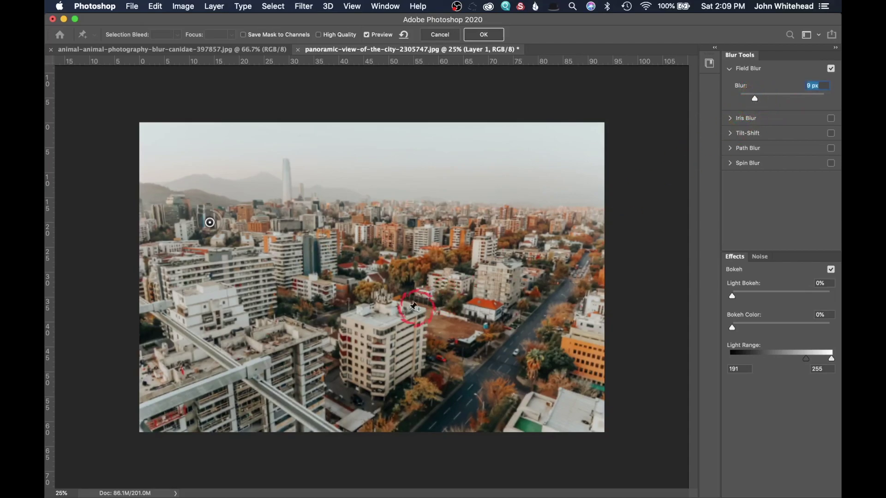
click(479, 318)
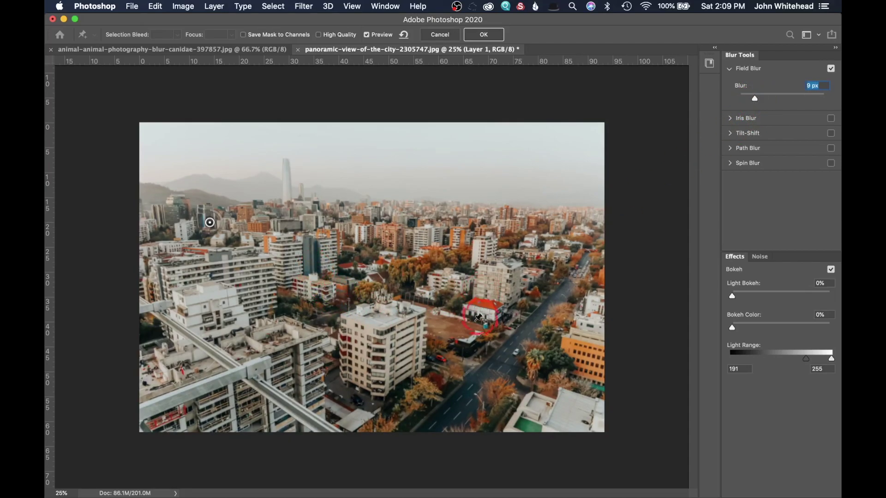
click(518, 340)
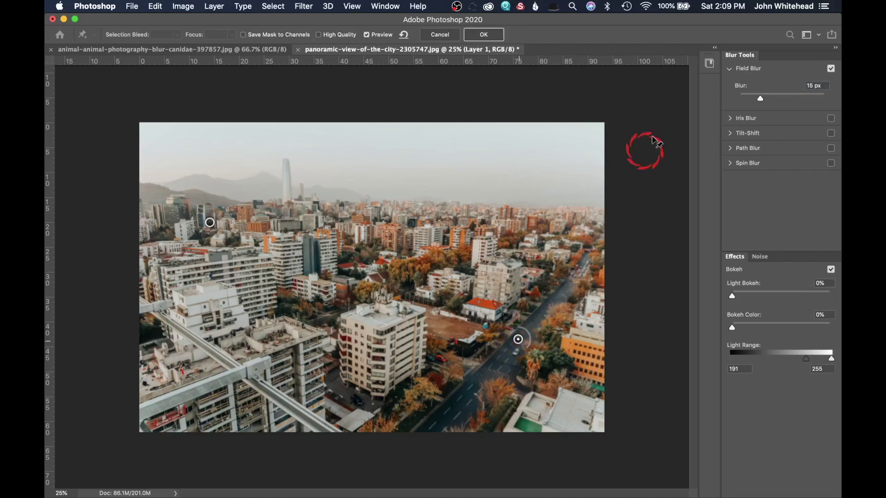
drag(761, 99, 781, 102)
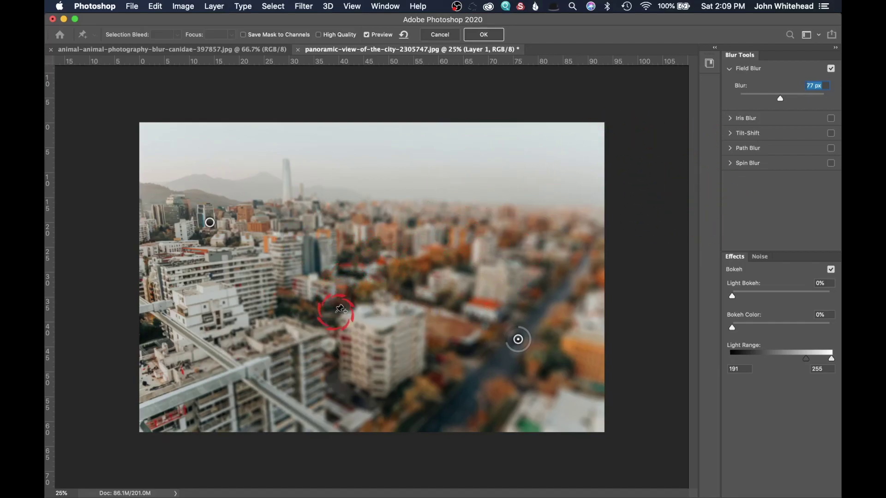
Try Light Bokeh, the bokeh light range and Noise grain, leaving bokeh and grain at zero
click(746, 253)
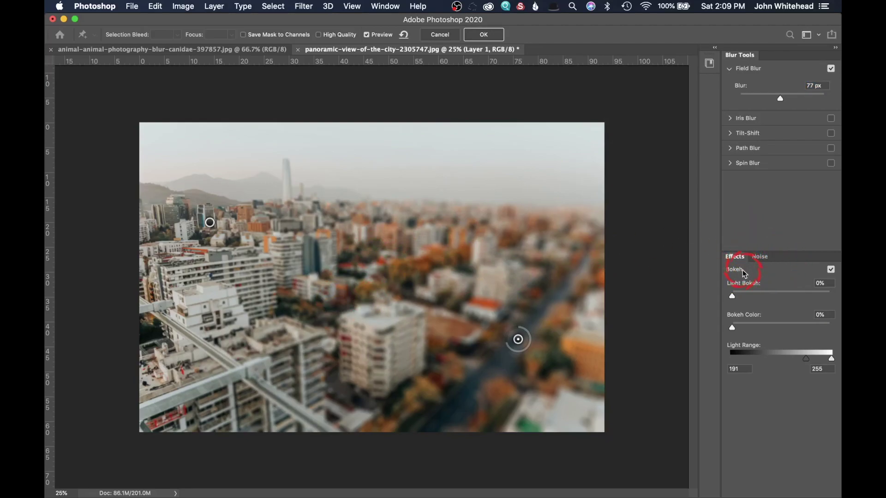
drag(732, 295, 702, 321)
click(739, 316)
drag(803, 358, 768, 363)
drag(732, 296, 676, 300)
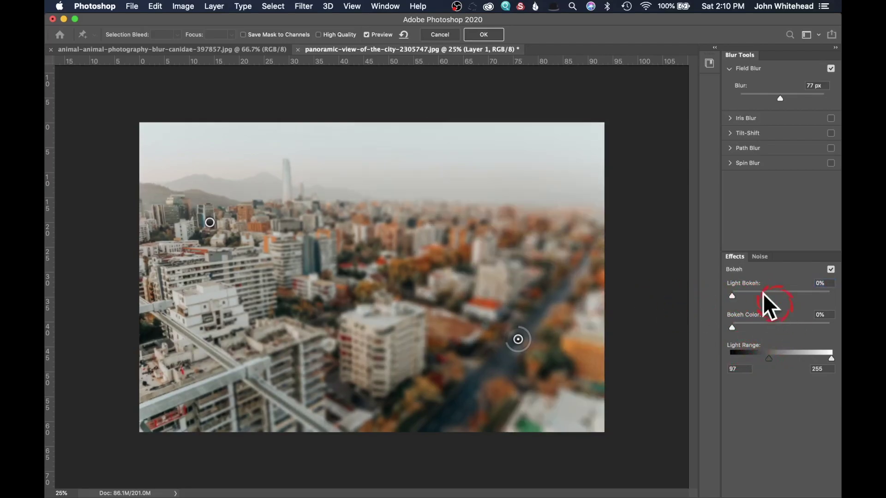
click(759, 256)
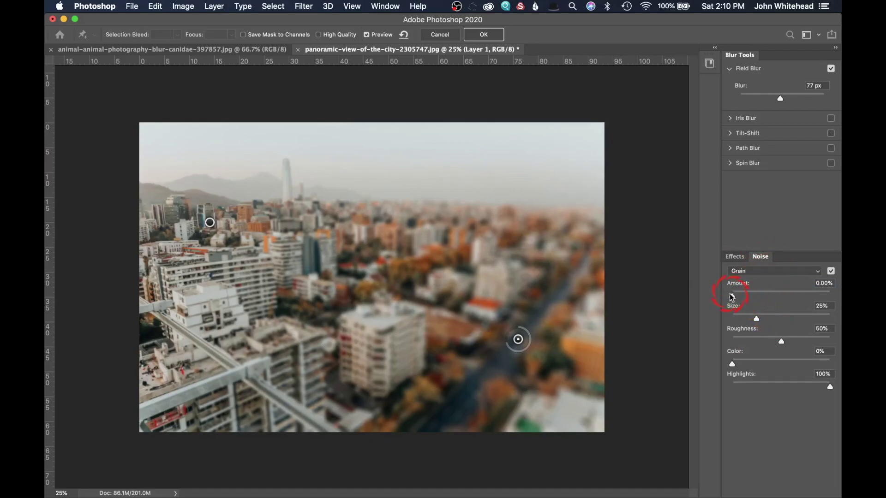
drag(731, 296, 712, 296)
Commit the Field Blur as a smart filter and hide it to compare with the sharp original
click(483, 35)
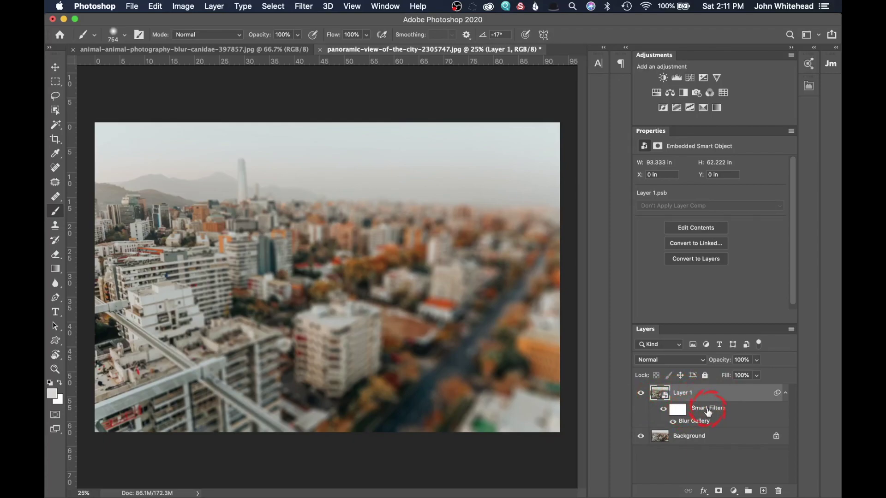
click(663, 410)
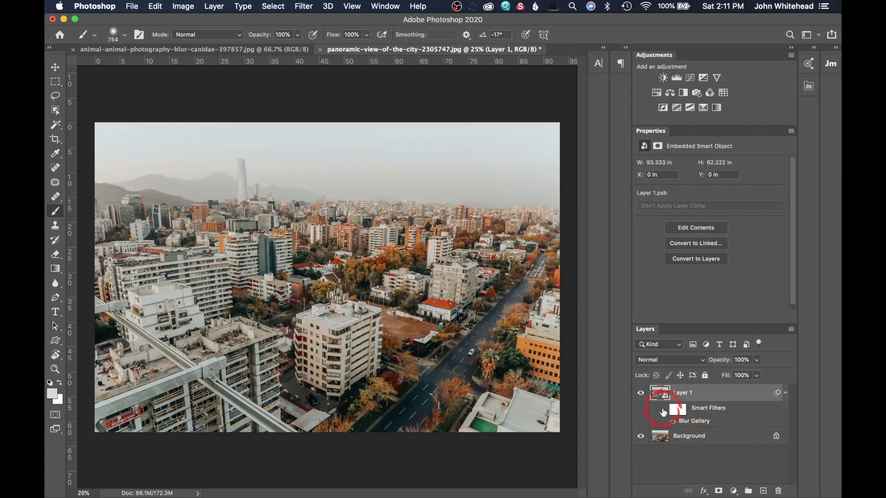
Re-show the blur filter and paint its mask black, then white, with a 1400 brush, leaving it fully white
click(663, 410)
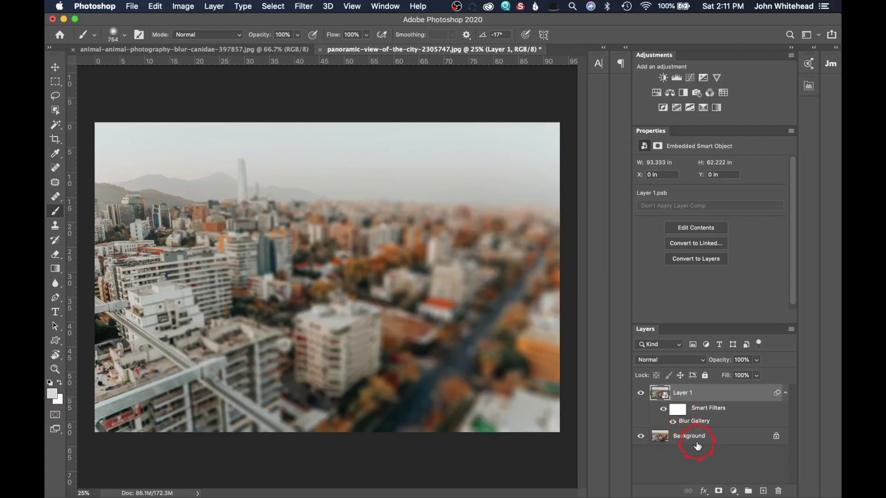
click(677, 409)
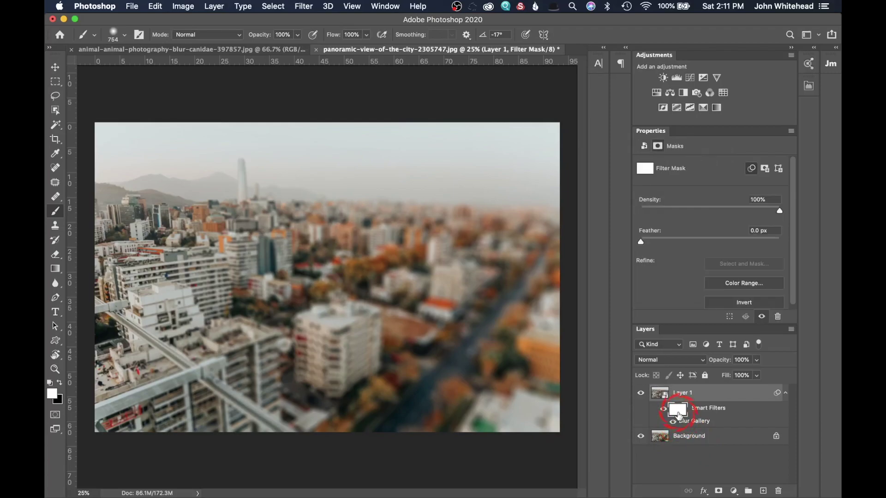
click(59, 382)
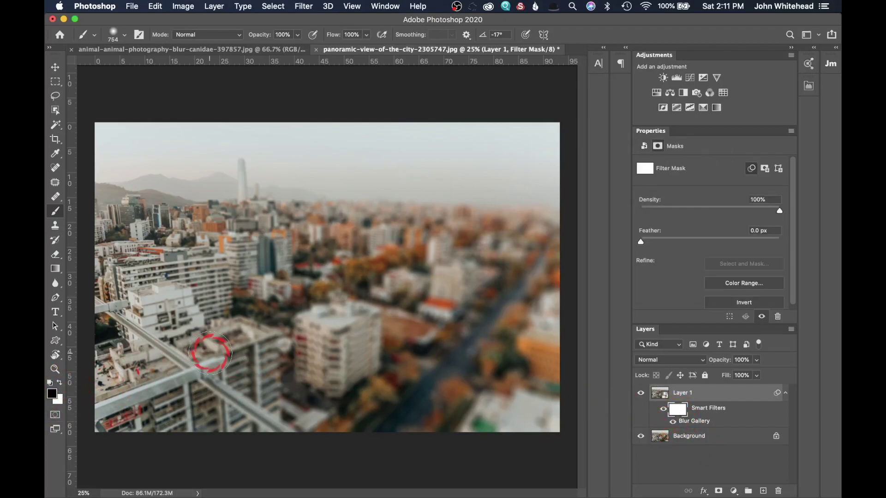
key(bracketright)
key(bracketright)
key(bracketright)
mouse_move(435, 285)
mouse_down()
mouse_move(487, 274)
mouse_move(374, 299)
mouse_move(448, 281)
mouse_up()
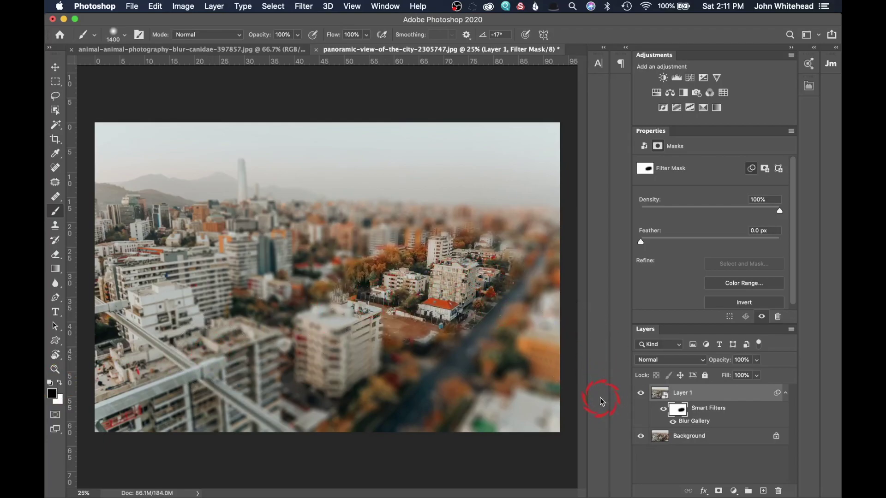
key(x)
mouse_move(455, 238)
mouse_down()
mouse_move(370, 287)
mouse_move(430, 293)
mouse_move(432, 319)
mouse_move(496, 291)
mouse_up()
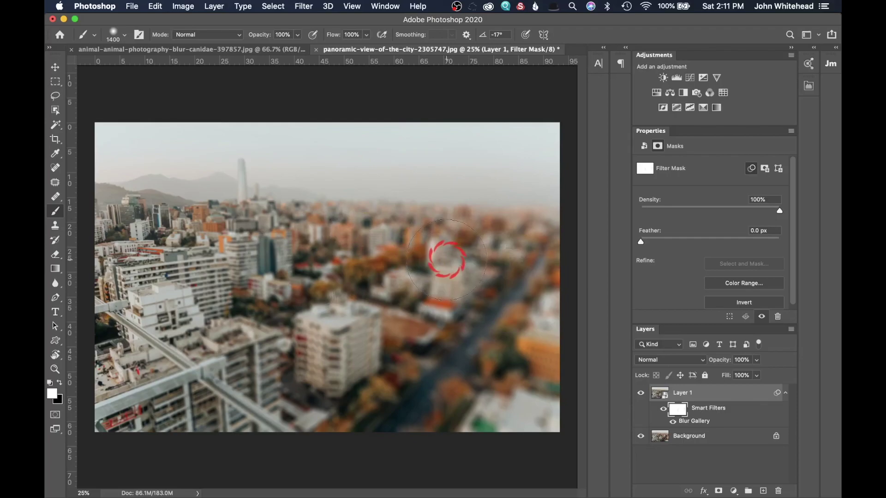
mouse_move(445, 260)
mouse_down()
mouse_move(474, 270)
mouse_move(418, 203)
mouse_up()
Reopen Blur Gallery from the Layers panel and drop the street pin's blur from 77 to 33 px
click(651, 418)
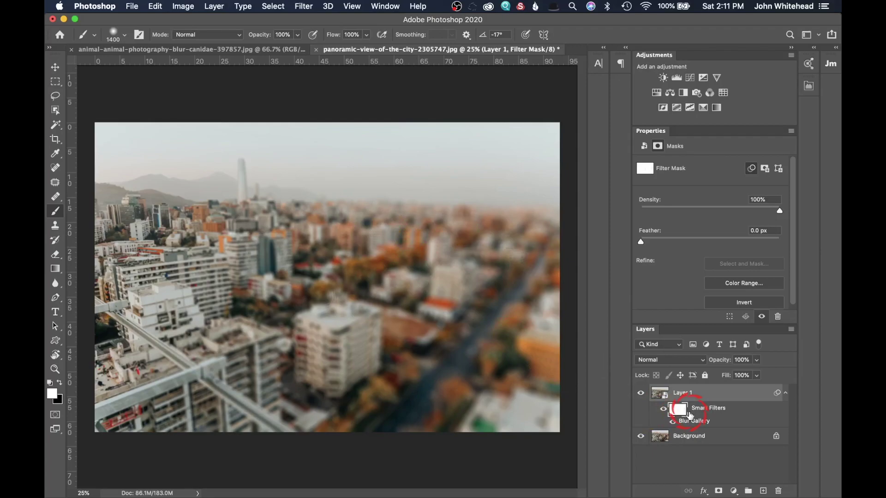
click(679, 410)
click(699, 425)
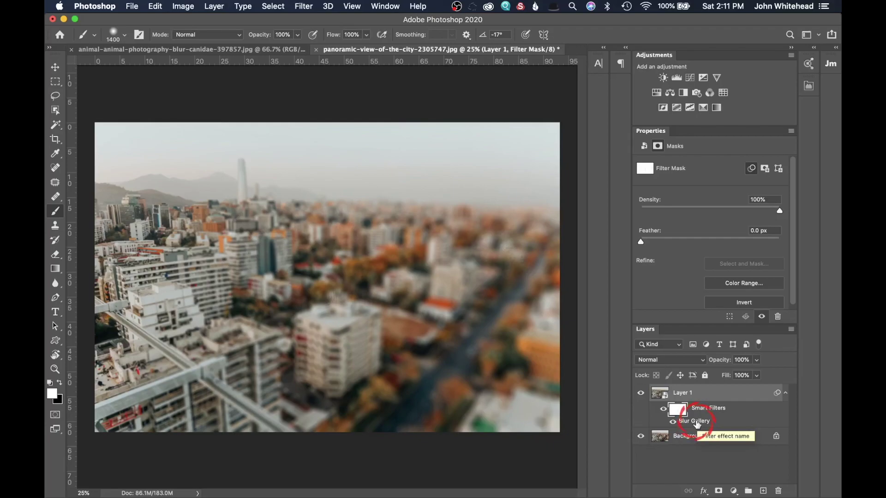
double_click(696, 422)
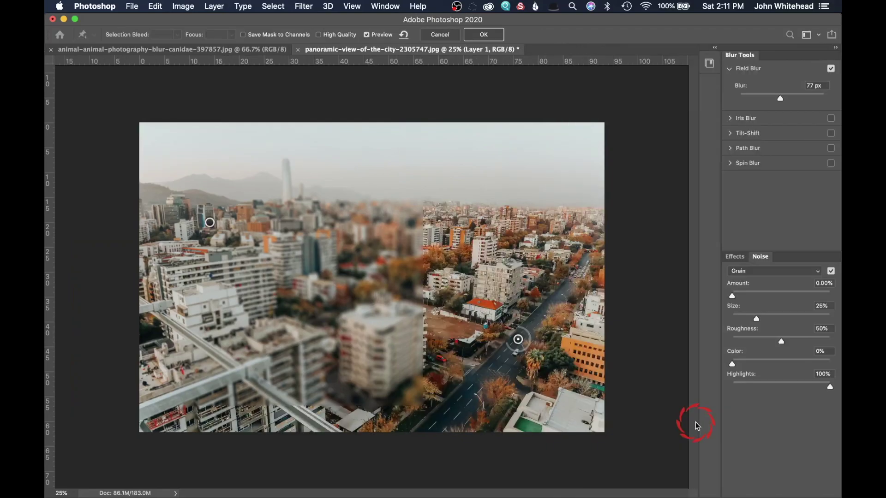
click(459, 124)
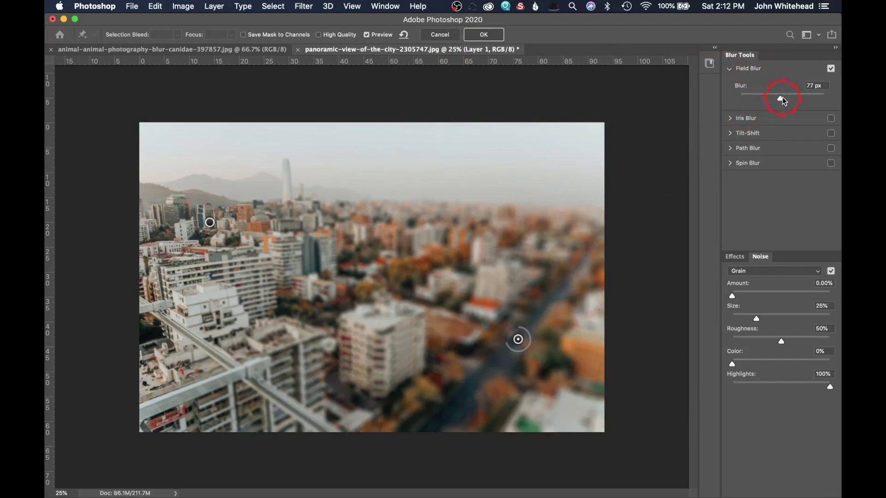
drag(780, 98, 772, 99)
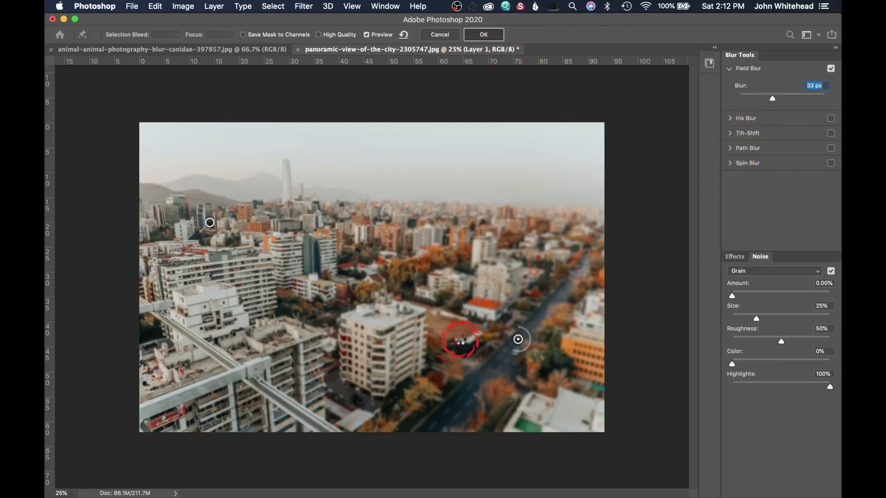
key(Return)
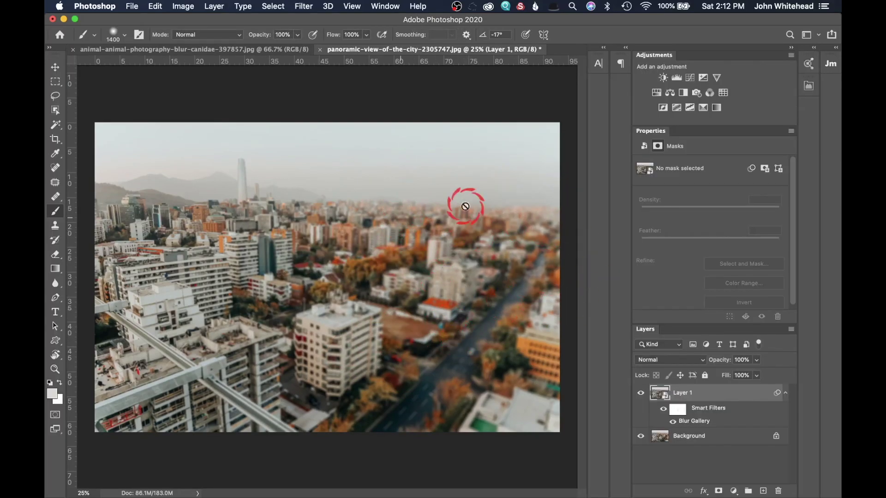
Delete the blurred Layer 1 and make a fresh smart-object copy of the Background
click(778, 491)
click(701, 398)
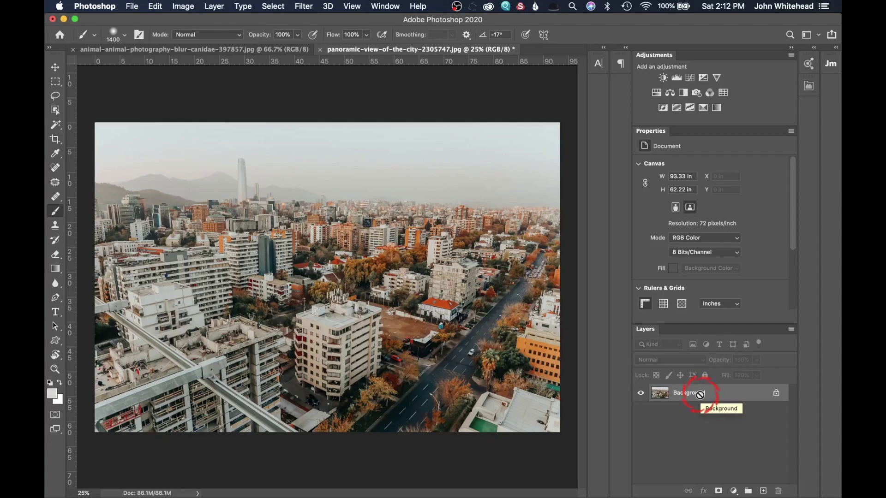
key(super+j)
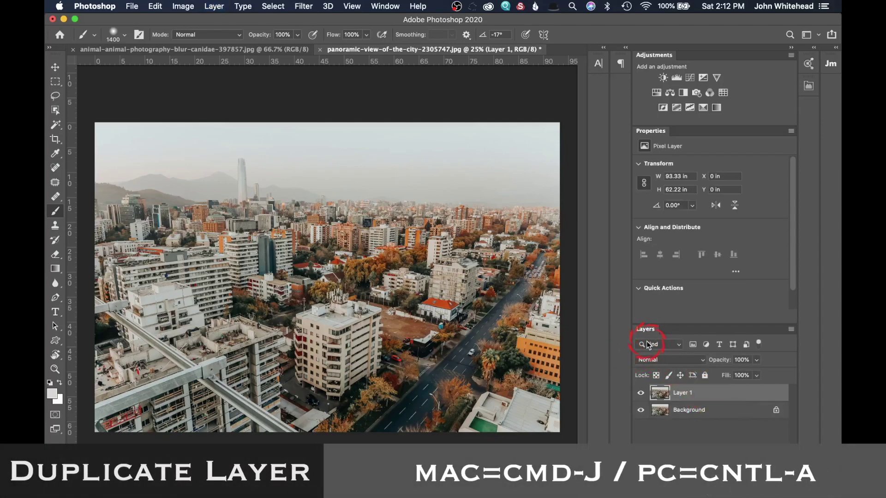
right_click(691, 396)
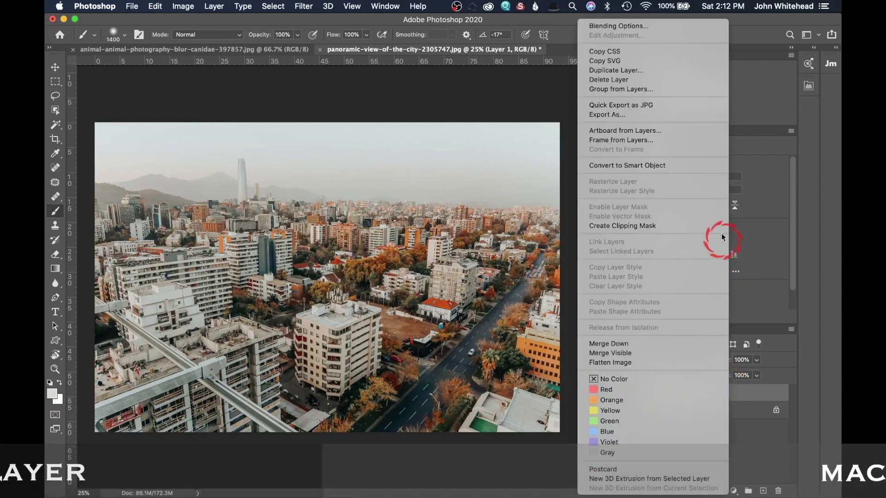
click(681, 165)
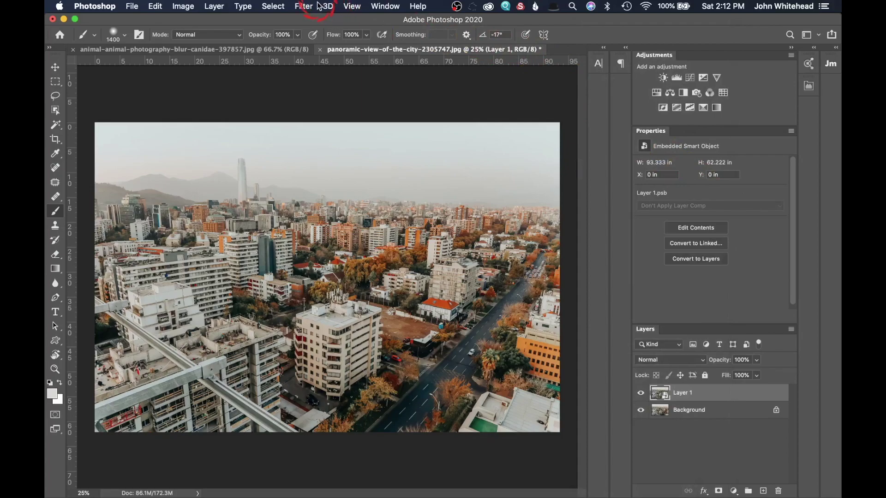
Start a Tilt-Shift blur from Filter > Blur Gallery on the new layer
click(302, 6)
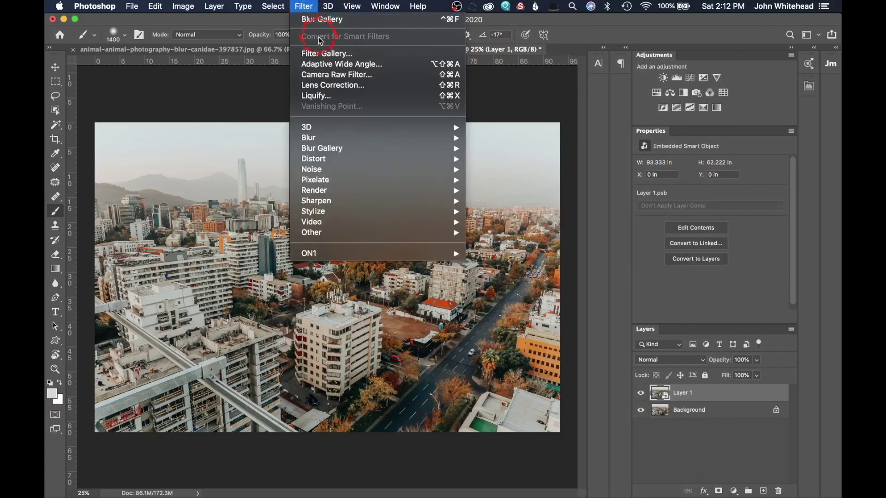
mouse_move(329, 148)
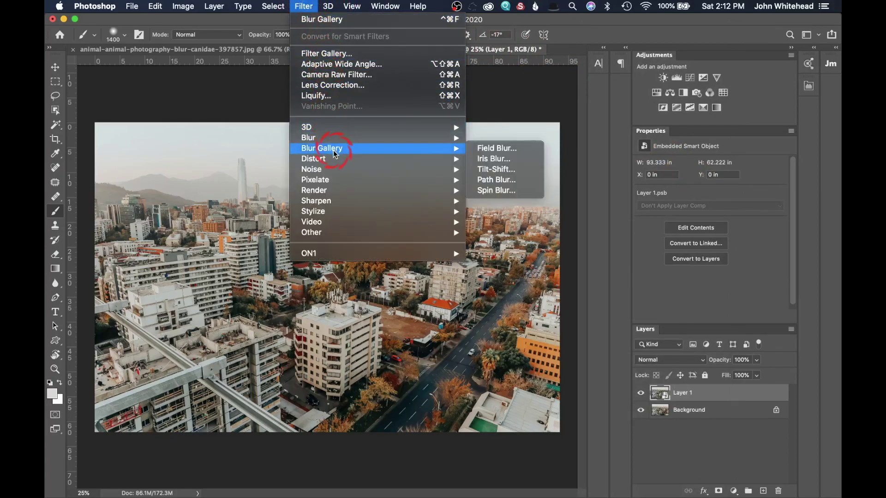
click(507, 168)
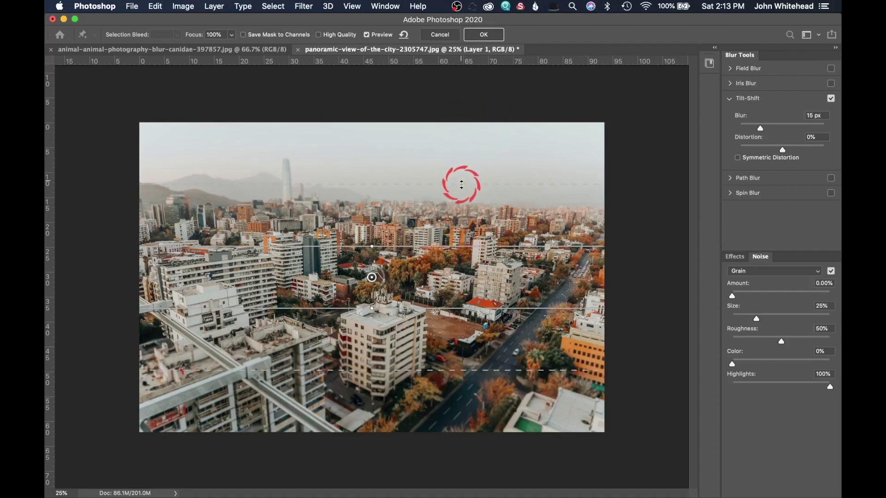
Fit the tilt-shift focus band around the middle buildings, set blur to 35 px, and apply it
drag(462, 184, 456, 193)
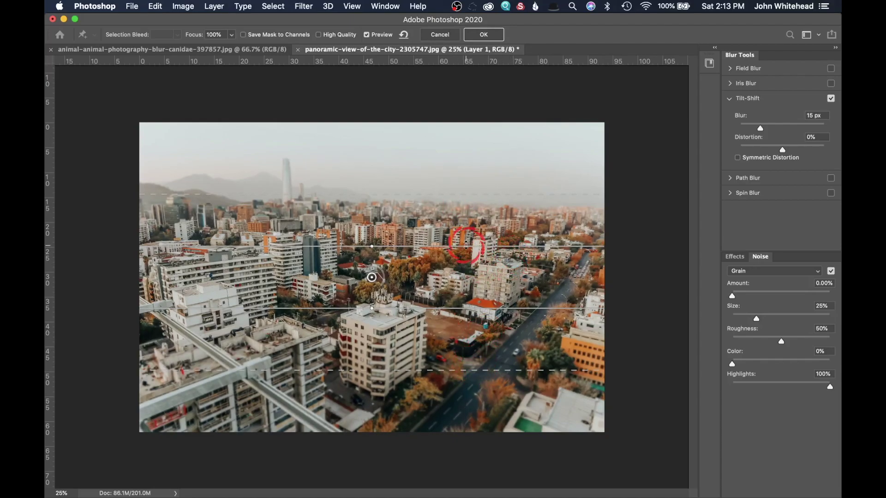
drag(465, 247, 465, 242)
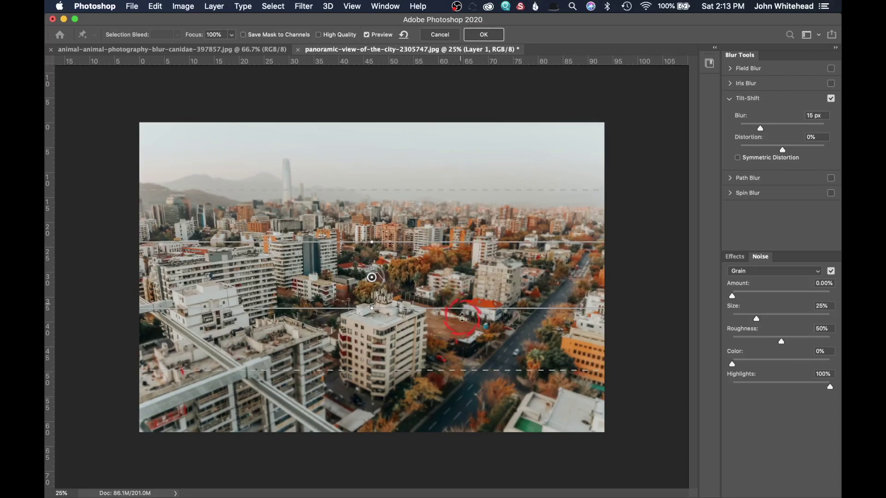
drag(459, 309, 460, 316)
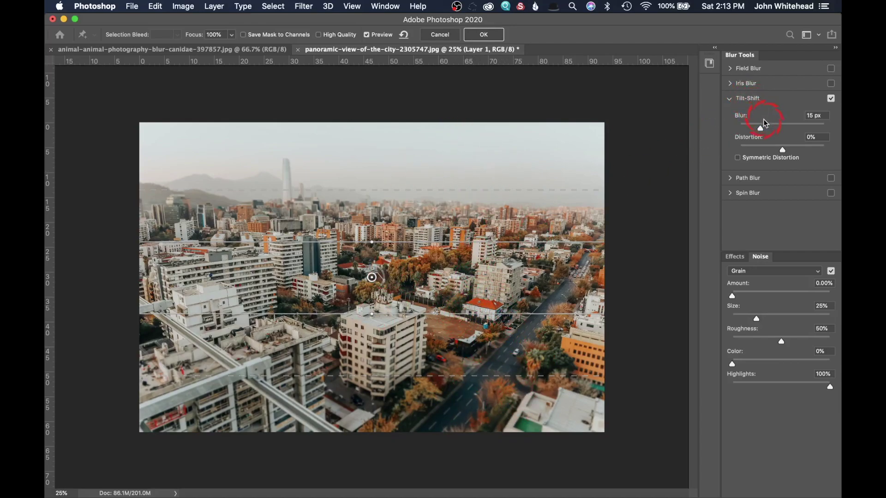
drag(760, 130, 769, 128)
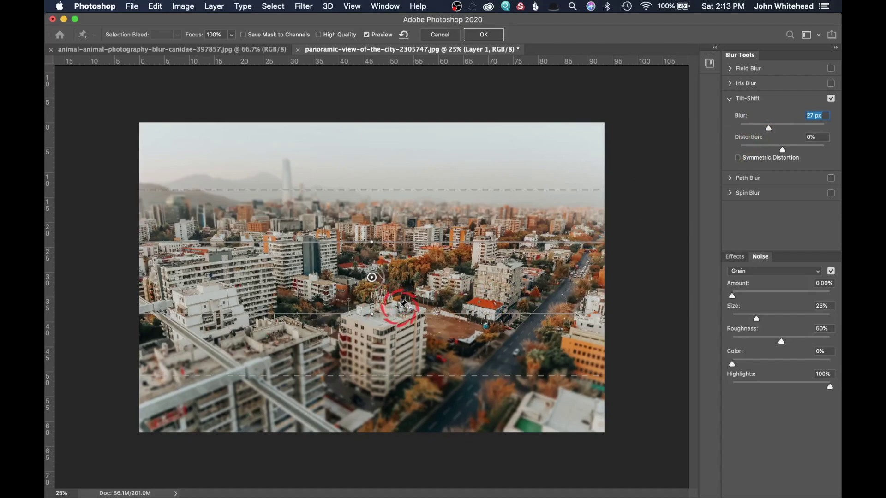
drag(770, 129, 773, 130)
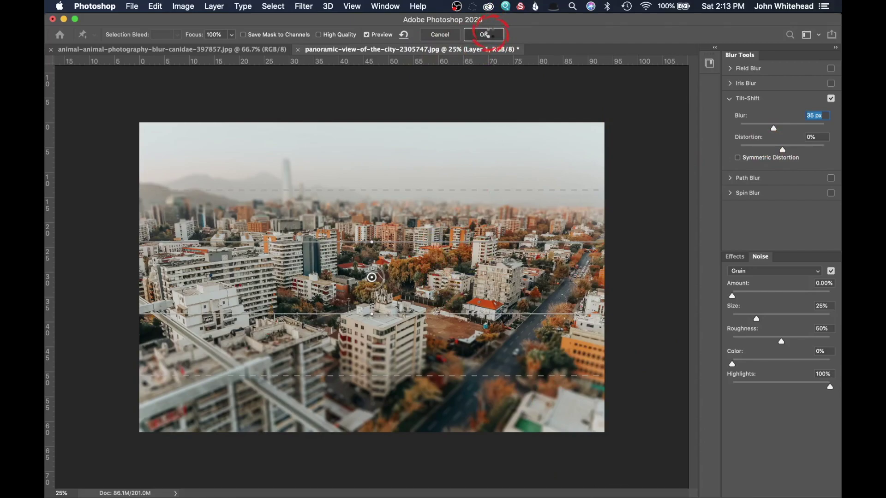
click(484, 34)
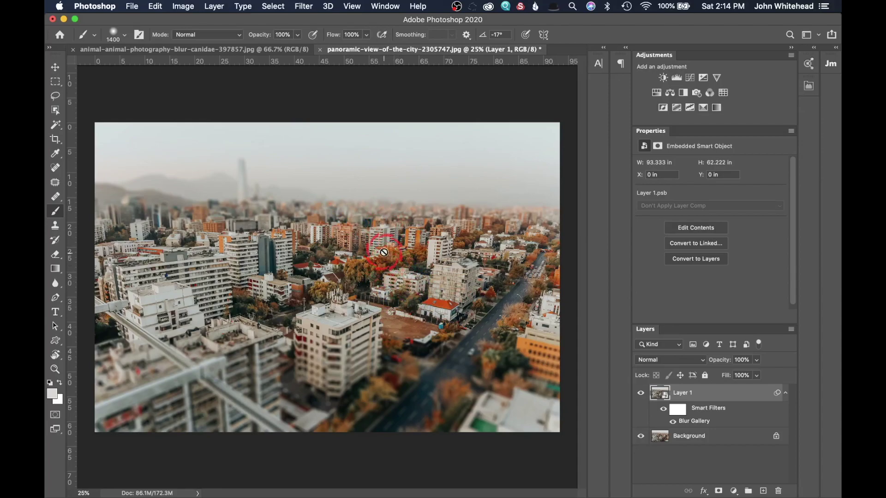
Delete the tilt-shift Layer 1 and switch to animal-animal-photography-blur-canidae-397857.jpg
click(679, 412)
drag(687, 403, 668, 388)
drag(778, 492, 778, 492)
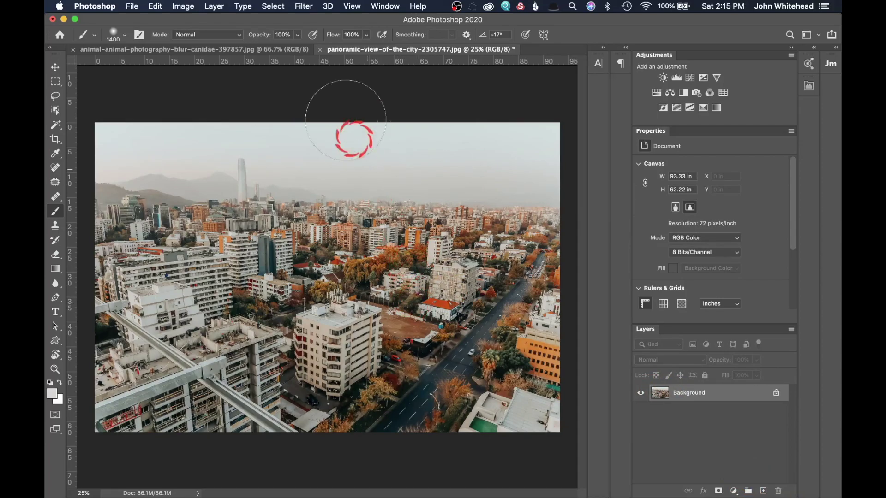
click(243, 50)
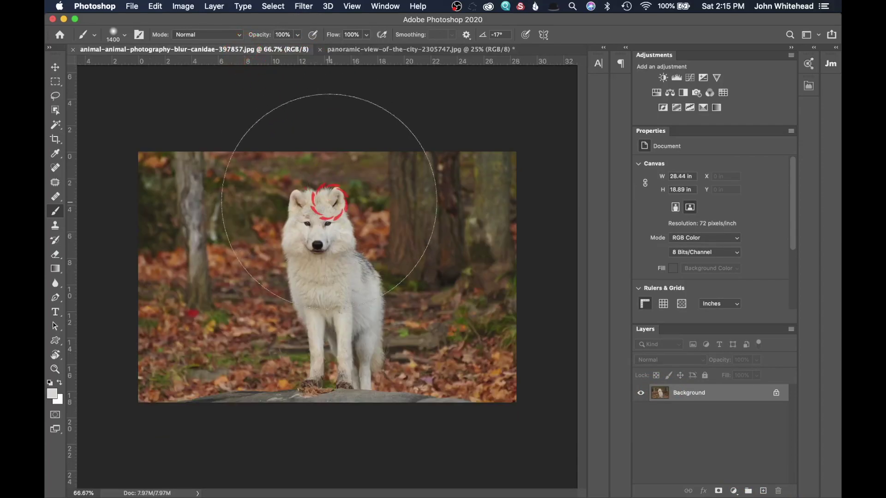
Duplicate the wolf photo's layer as Layer 1, convert it to a smart object, and head for Blur Gallery
click(619, 341)
key(super+j)
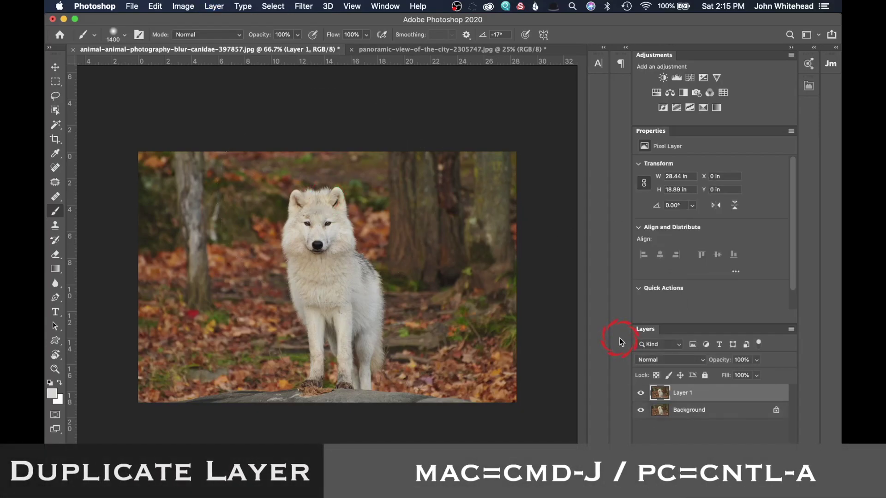
click(717, 397)
right_click(718, 397)
click(639, 166)
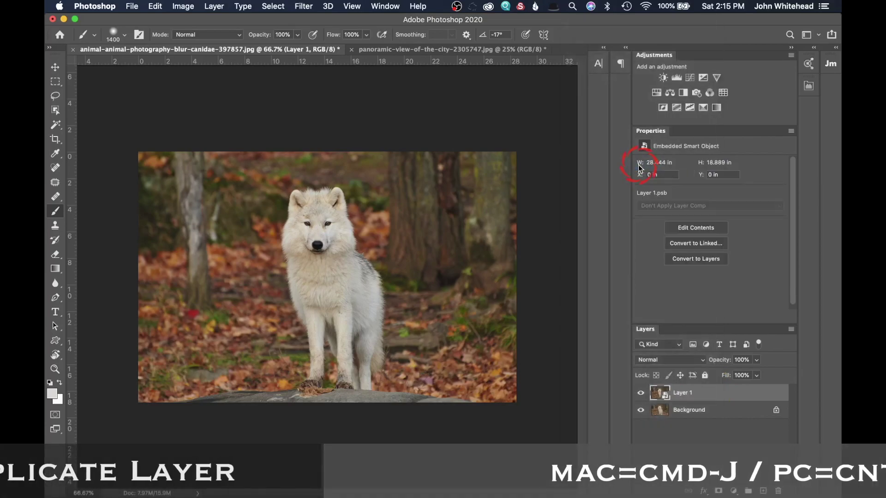
click(309, 6)
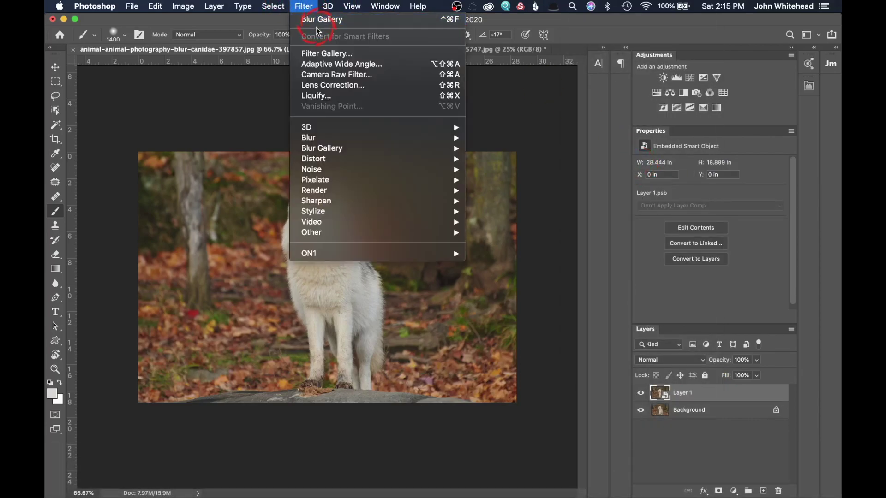
mouse_move(322, 150)
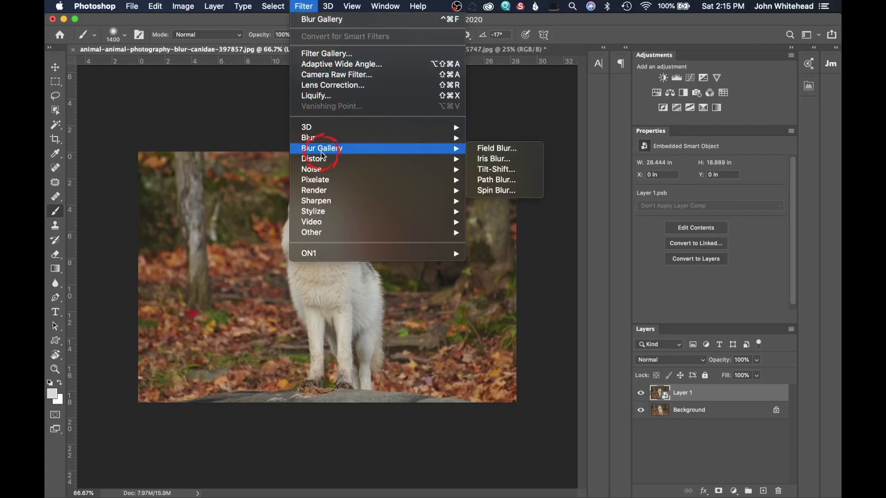
Choose Iris Blur, then rotate, enlarge and feather its ellipse to enclose the upright wolf
click(495, 160)
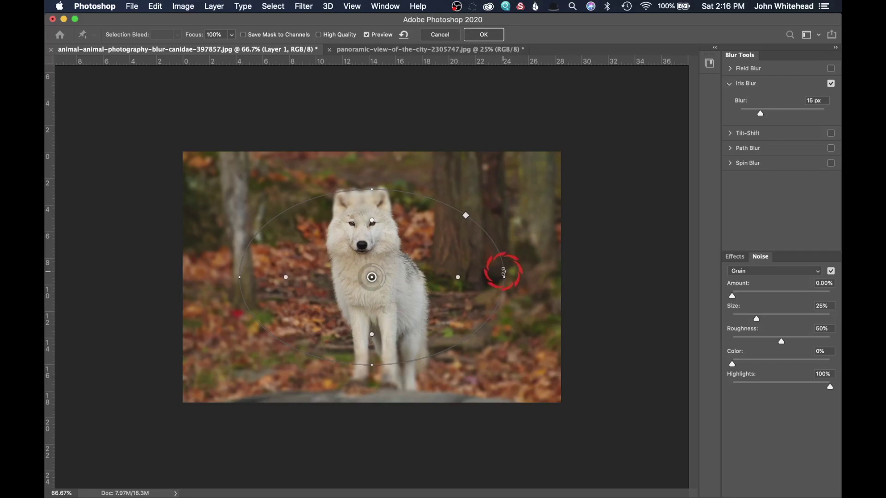
drag(503, 271, 349, 162)
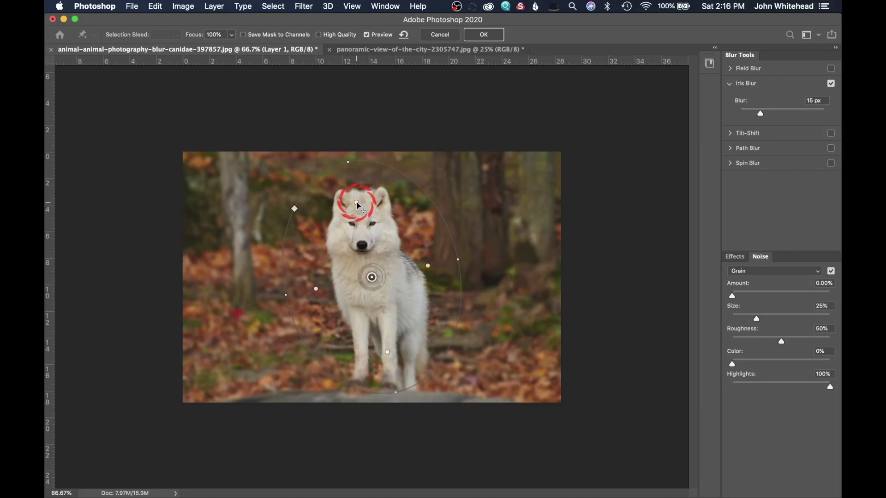
drag(356, 203, 356, 190)
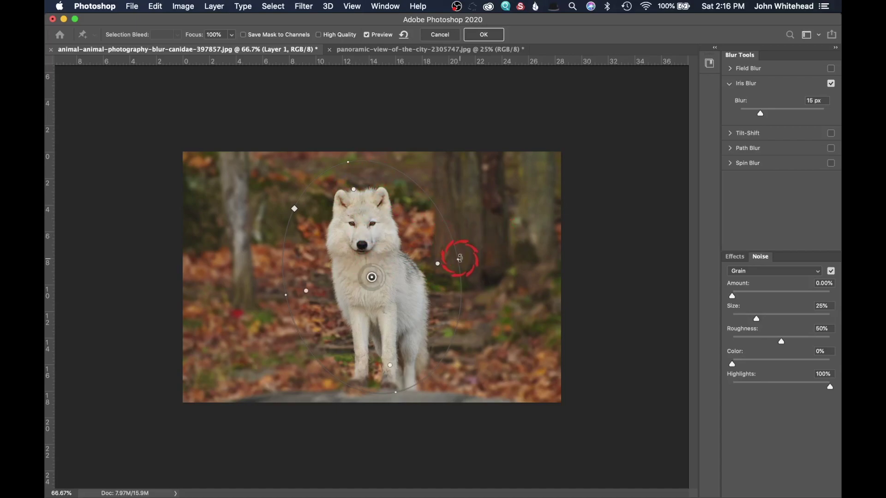
drag(453, 238, 457, 233)
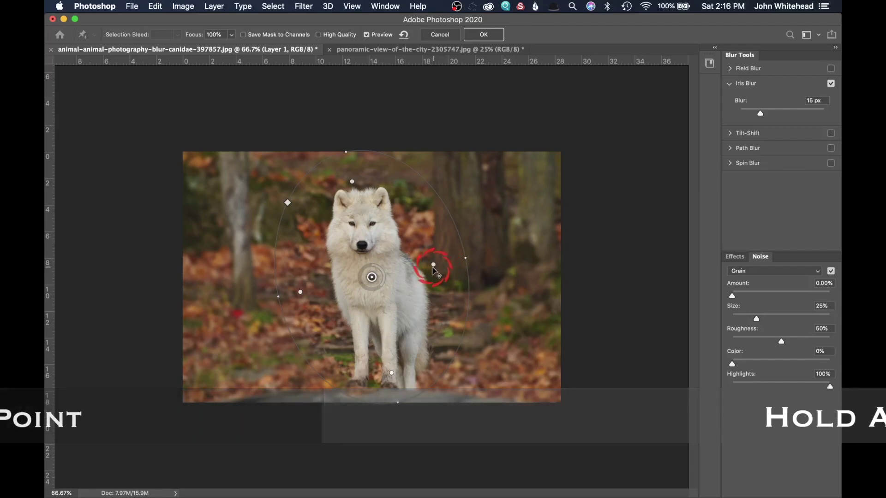
drag(312, 292, 317, 292)
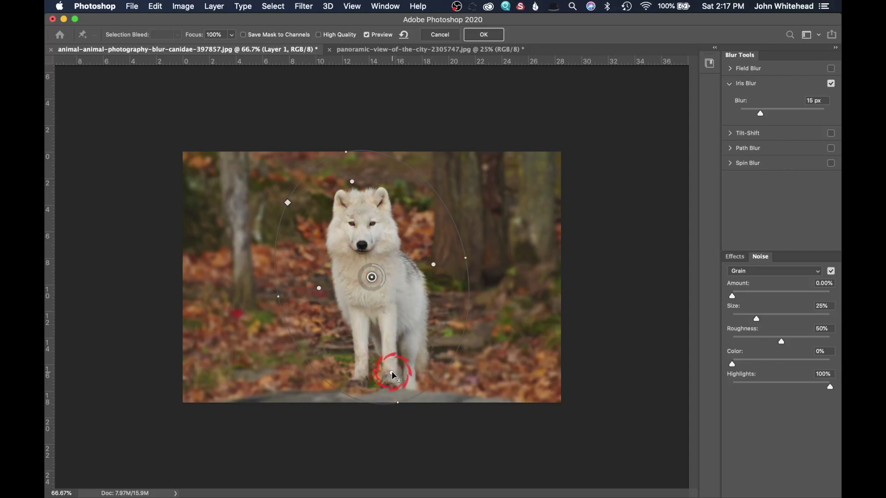
Extend the sharp zone down to the wolf's feet and commit the 15 px Iris Blur
drag(395, 370, 396, 376)
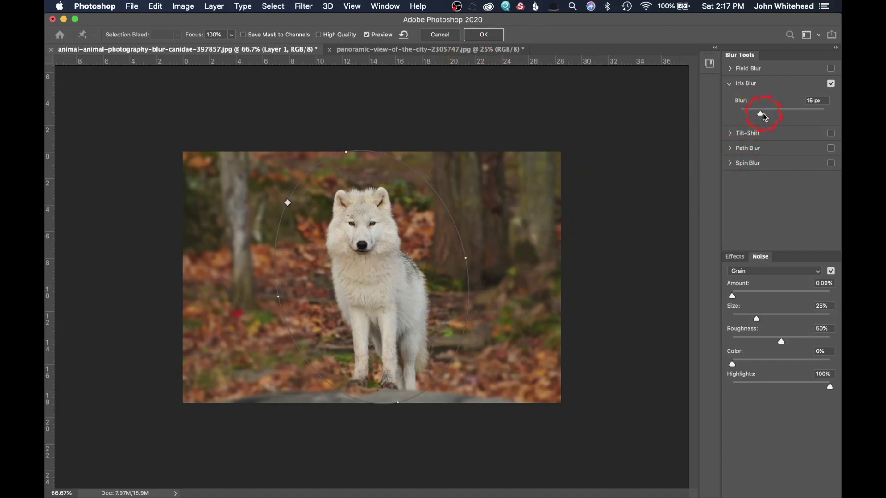
click(480, 36)
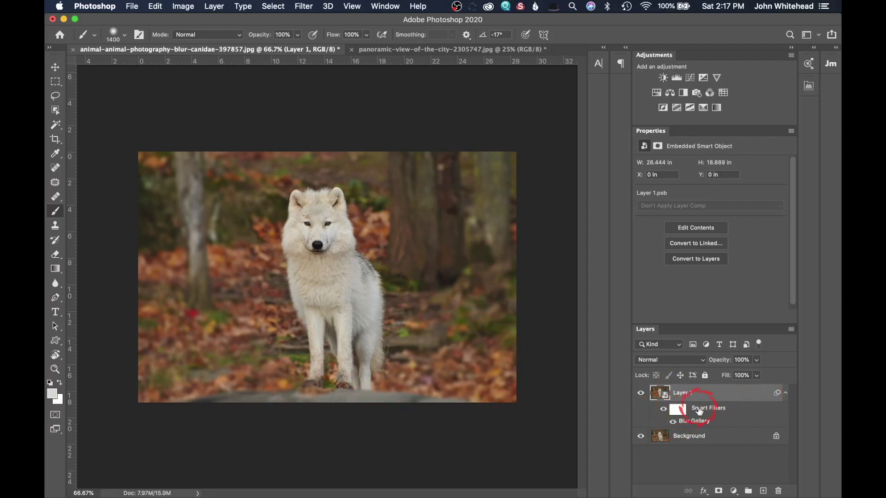
Pick Filter > Blur Gallery > Path Blur, previewing a 50% speed path blur
click(299, 6)
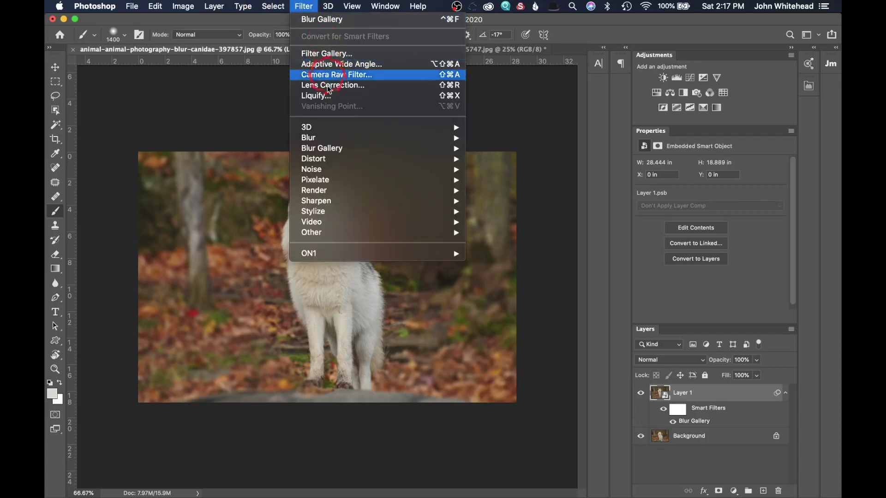
click(329, 153)
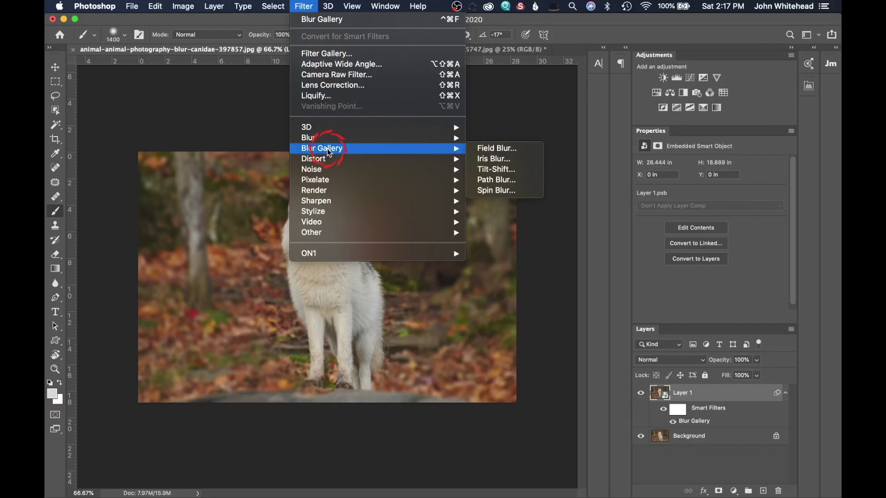
click(508, 180)
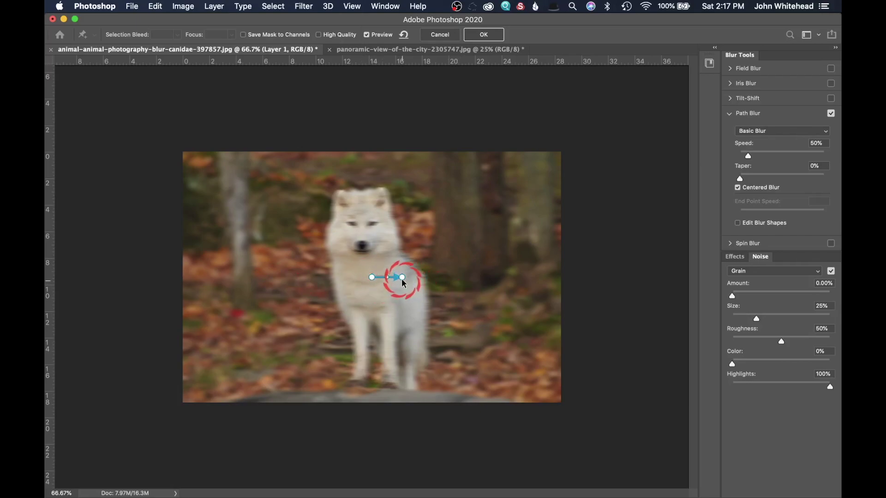
Lengthen and curve the blur path, raise Speed to 85%, then disable Path Blur
drag(403, 277, 489, 276)
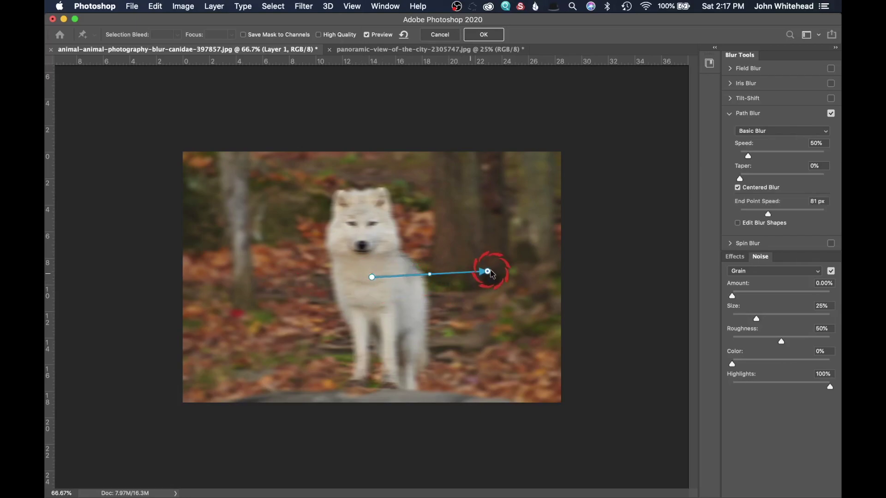
click(430, 276)
drag(431, 277, 438, 258)
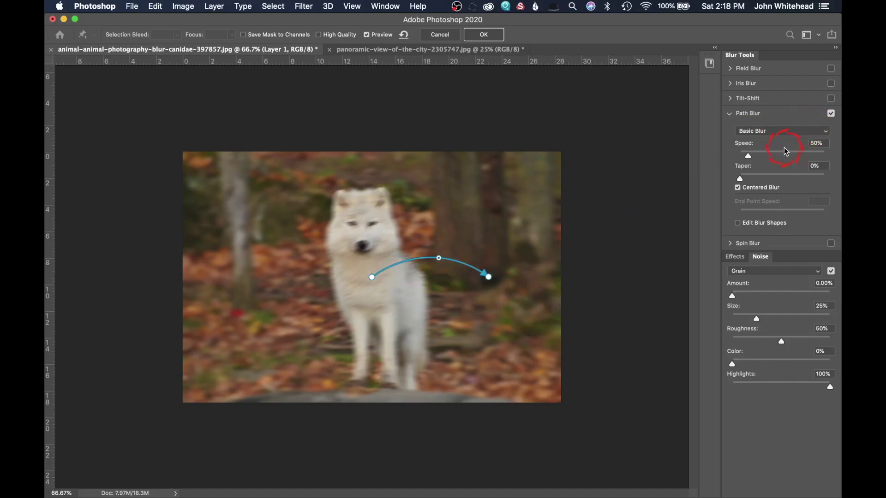
drag(748, 158, 755, 160)
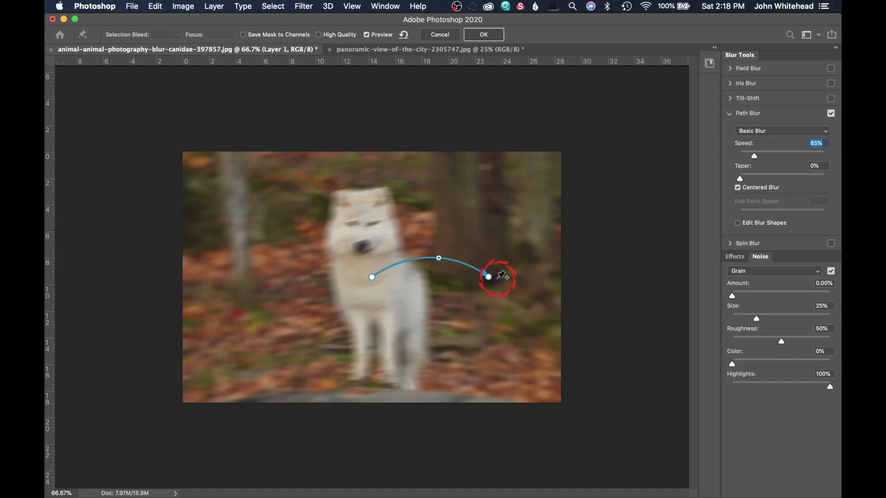
click(829, 114)
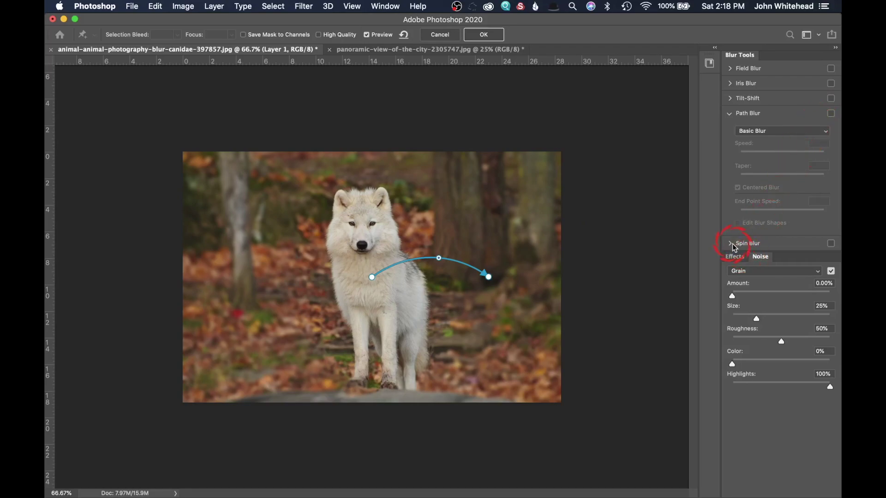
Collapse Path Blur, enable a 15° Spin Blur, and switch to Chrome's Blur Gallery help page
click(729, 113)
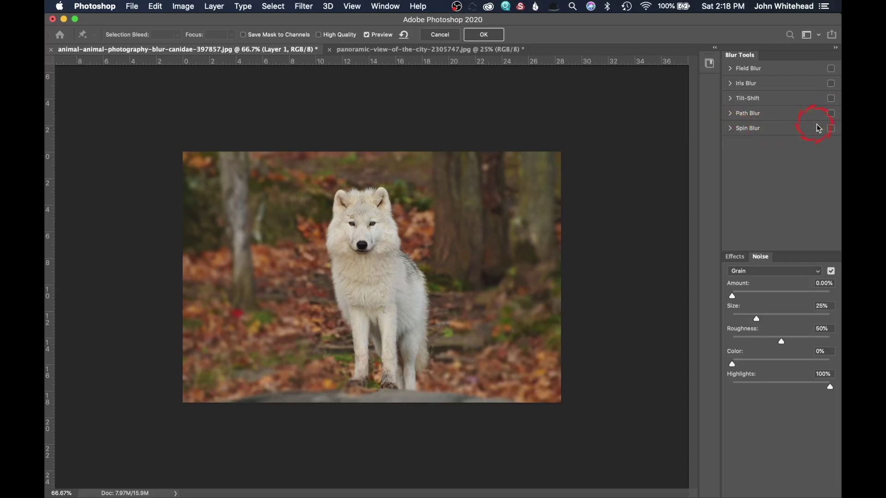
click(831, 129)
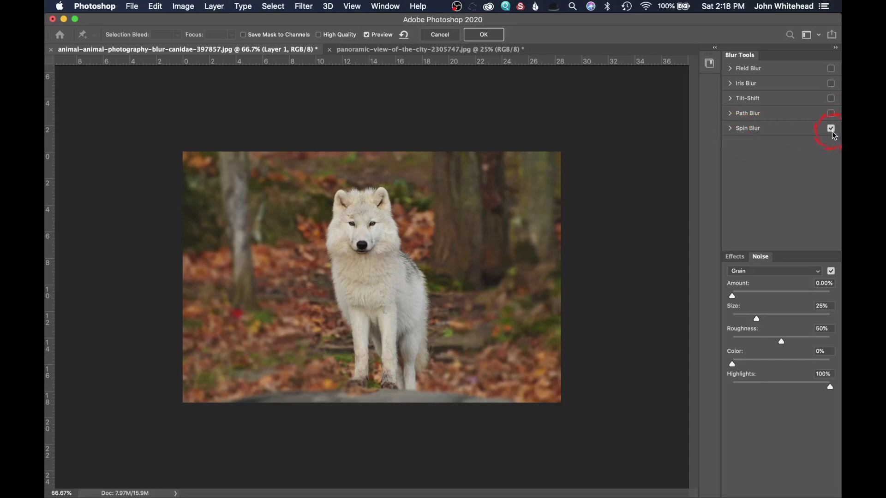
click(730, 128)
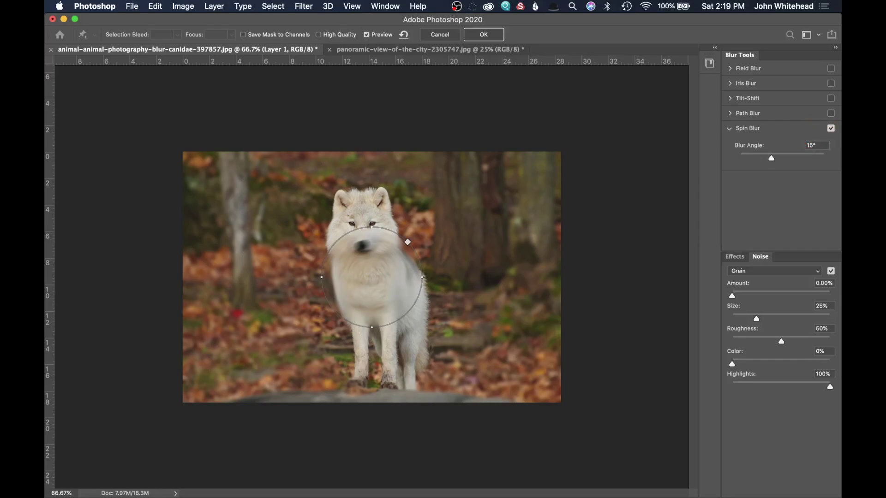
key(super+Tab)
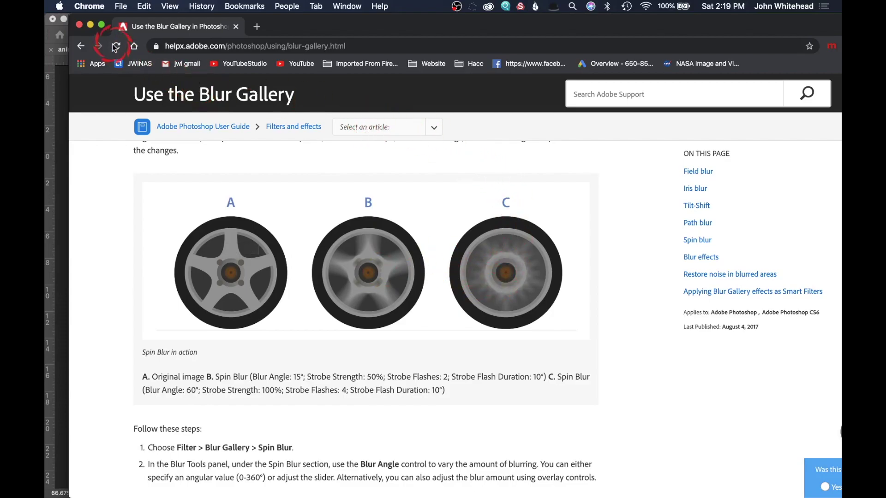
Switch from Chrome back to Photoshop's Blur Gallery showing the 15° Spin Blur
key(super+Tab)
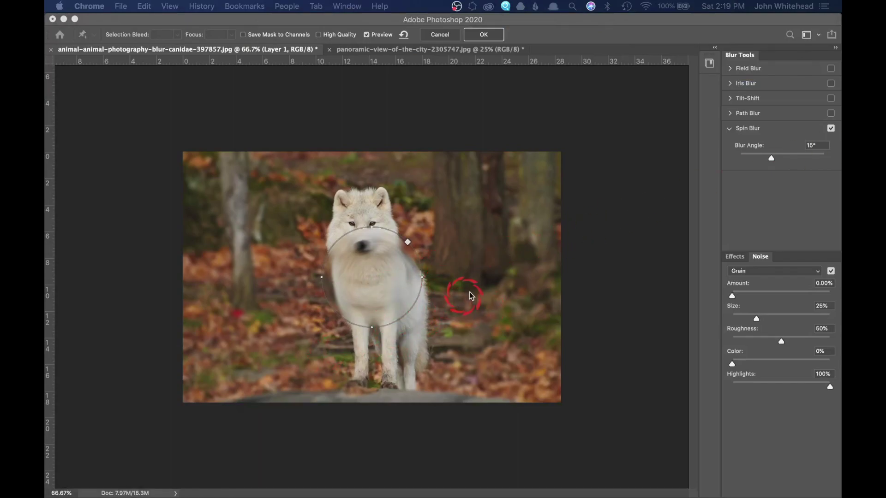
Cancel the Blur Gallery, trash the blurred Layer 1, and duplicate the Background afresh
click(730, 132)
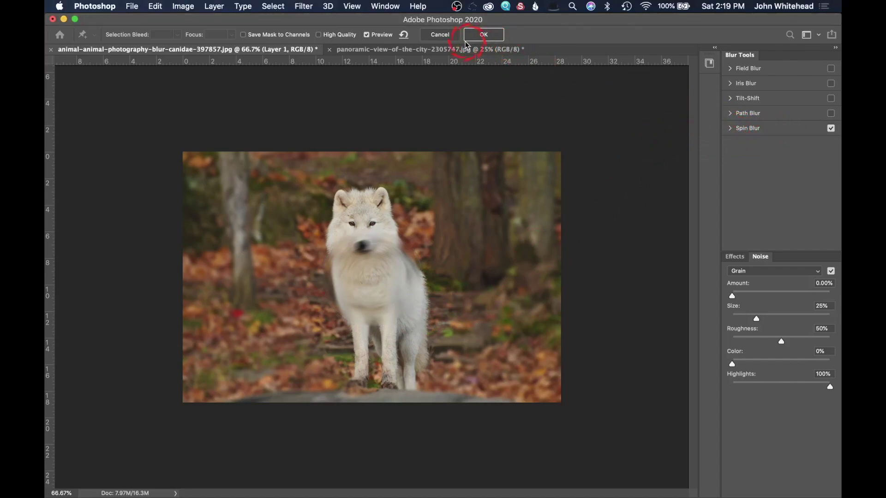
click(441, 35)
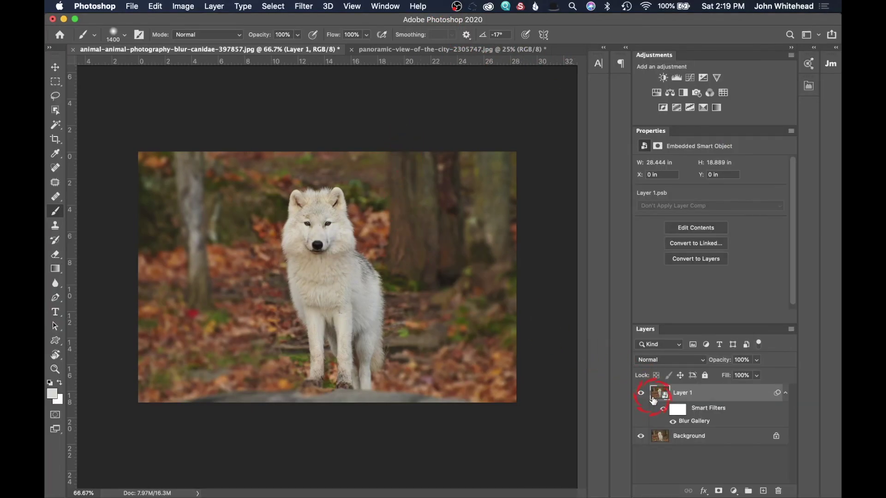
drag(653, 399, 779, 491)
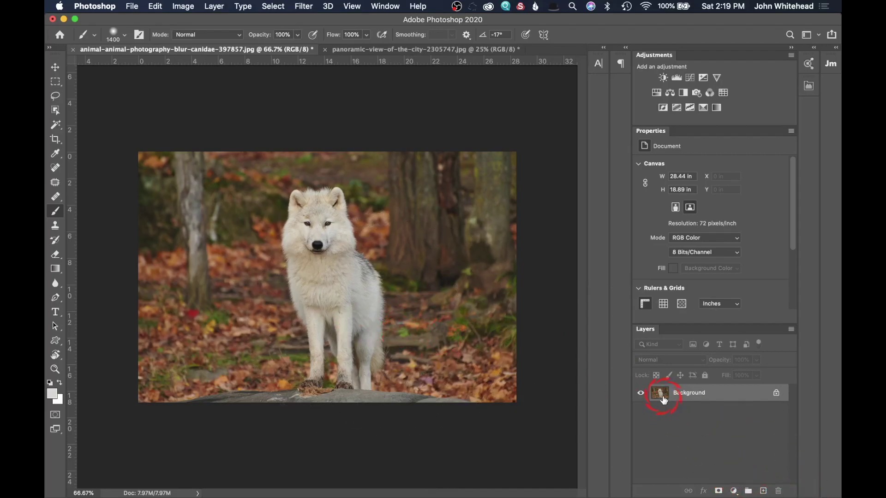
key(super+j)
Convert the new Layer 1 to a smart object and apply a 19 px Gaussian Blur
right_click(740, 393)
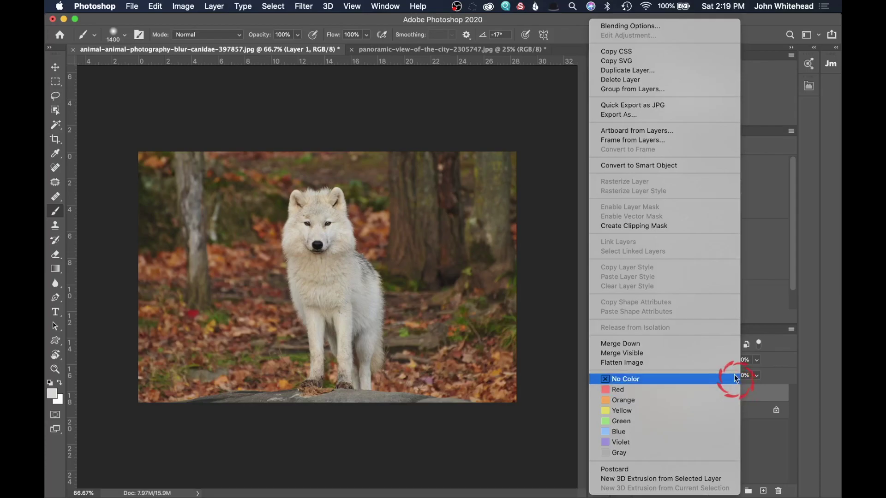
click(673, 164)
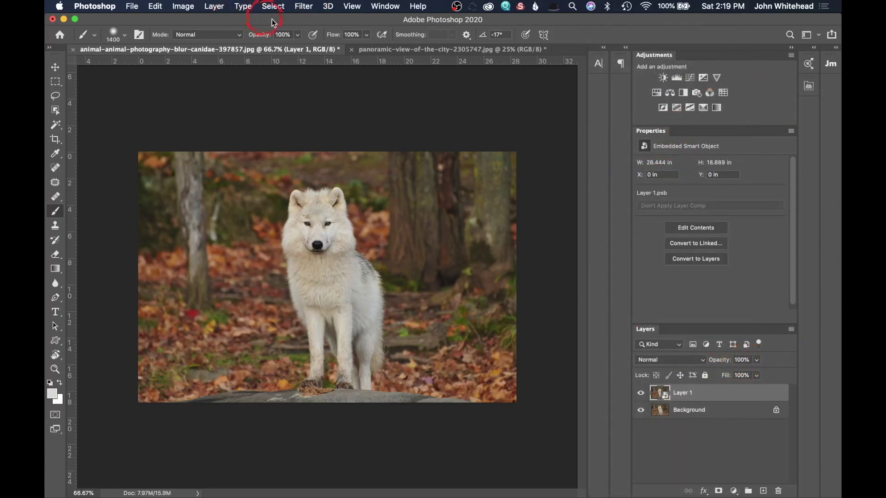
click(300, 6)
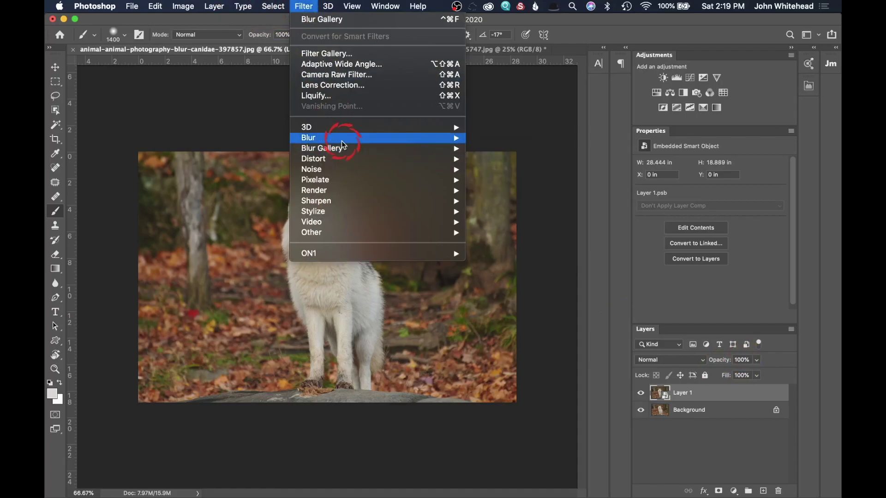
mouse_move(342, 142)
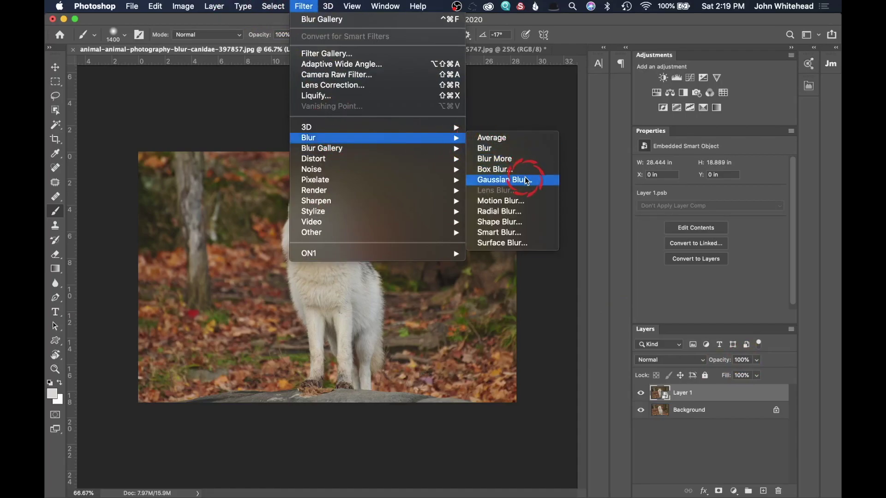
click(527, 180)
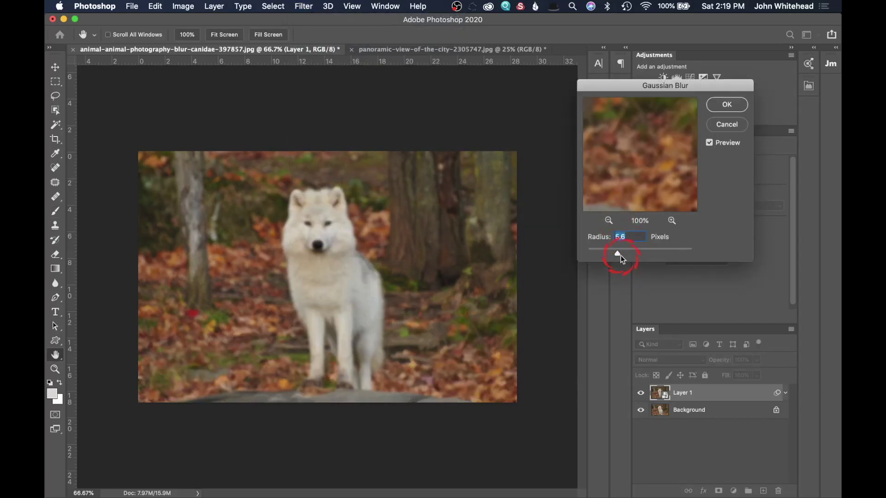
drag(642, 255, 643, 255)
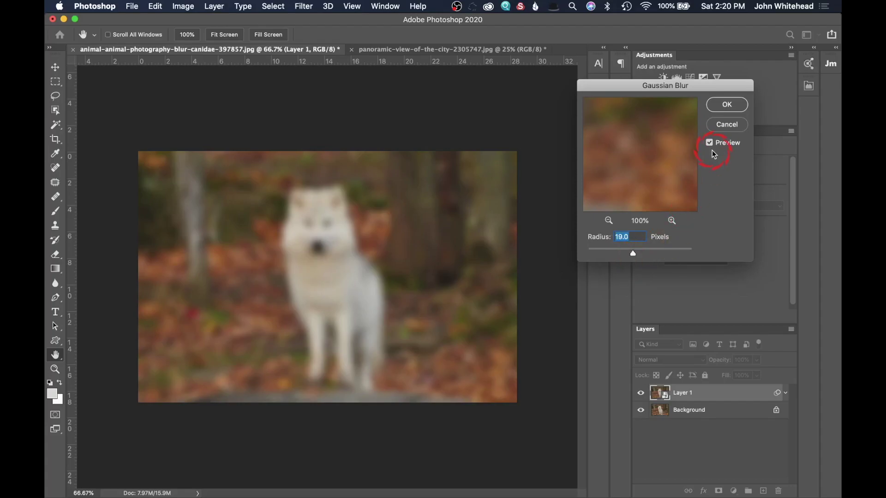
click(699, 116)
click(722, 112)
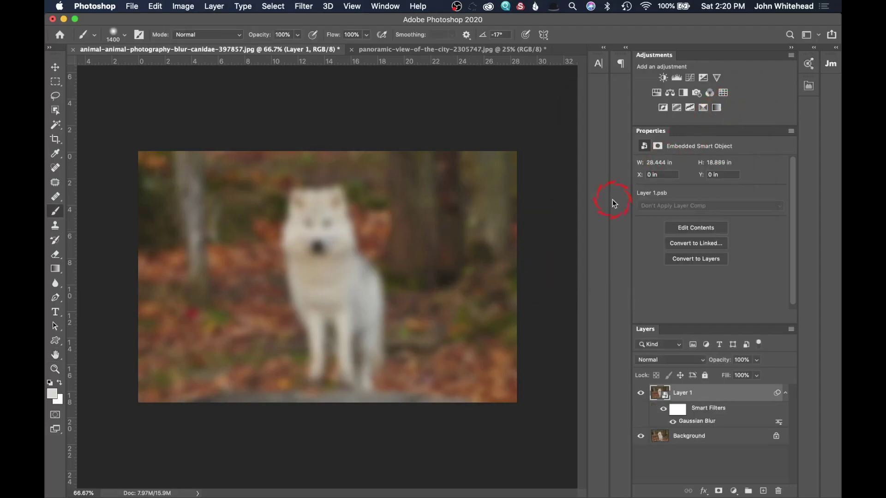
Target the smart-filter mask, shrink the brush to about 396 px, and paint over the wolf
click(694, 415)
click(678, 414)
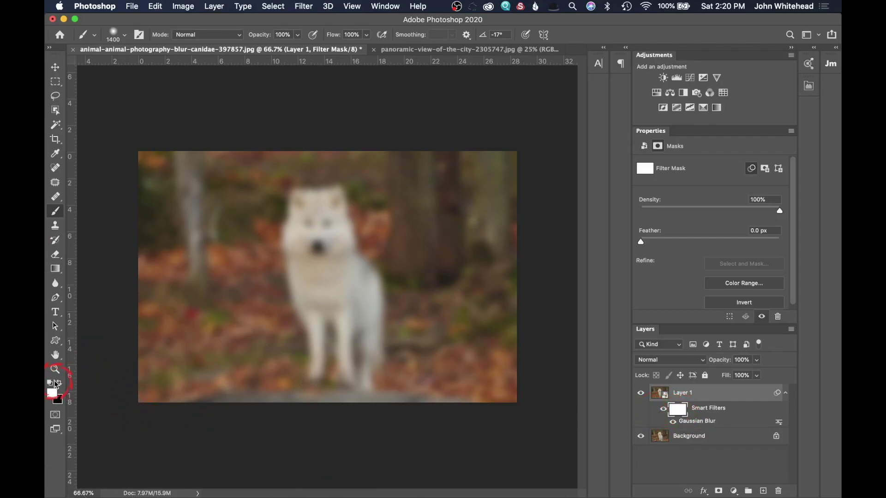
mouse_move(345, 265)
mouse_down()
mouse_move(196, 240)
mouse_move(159, 244)
mouse_up()
mouse_move(323, 218)
mouse_down()
mouse_move(314, 273)
mouse_move(335, 368)
mouse_move(360, 373)
mouse_move(353, 275)
mouse_move(330, 243)
mouse_move(319, 205)
mouse_move(306, 213)
mouse_move(312, 304)
mouse_move(355, 380)
mouse_up()
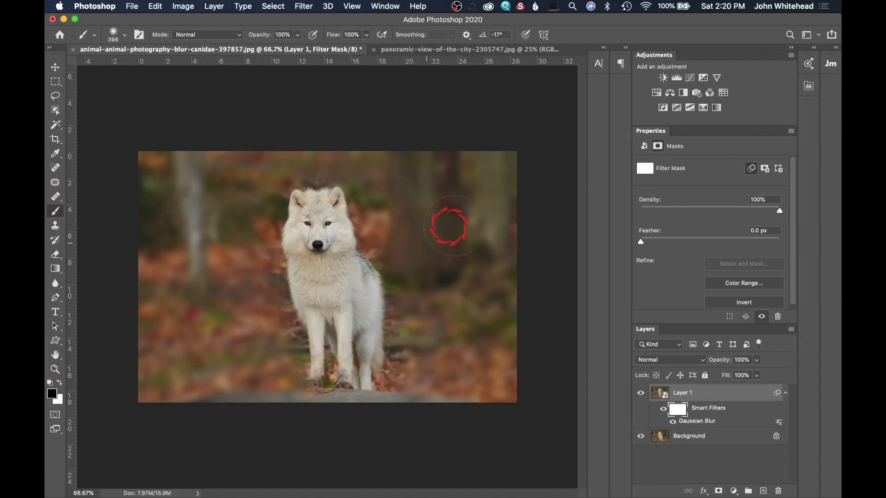
mouse_move(454, 225)
mouse_down()
mouse_move(440, 182)
mouse_move(299, 199)
mouse_move(335, 230)
mouse_move(373, 211)
mouse_move(391, 285)
mouse_move(366, 316)
mouse_move(381, 348)
mouse_move(373, 381)
mouse_move(374, 334)
mouse_move(328, 225)
mouse_move(286, 206)
mouse_move(264, 257)
mouse_move(301, 346)
mouse_move(313, 316)
mouse_move(348, 294)
mouse_move(333, 324)
mouse_move(324, 320)
mouse_move(304, 180)
mouse_move(331, 301)
mouse_move(291, 221)
mouse_move(313, 230)
mouse_move(317, 300)
mouse_move(370, 332)
mouse_move(351, 235)
mouse_move(298, 215)
mouse_move(383, 324)
mouse_up()
drag(400, 212, 658, 319)
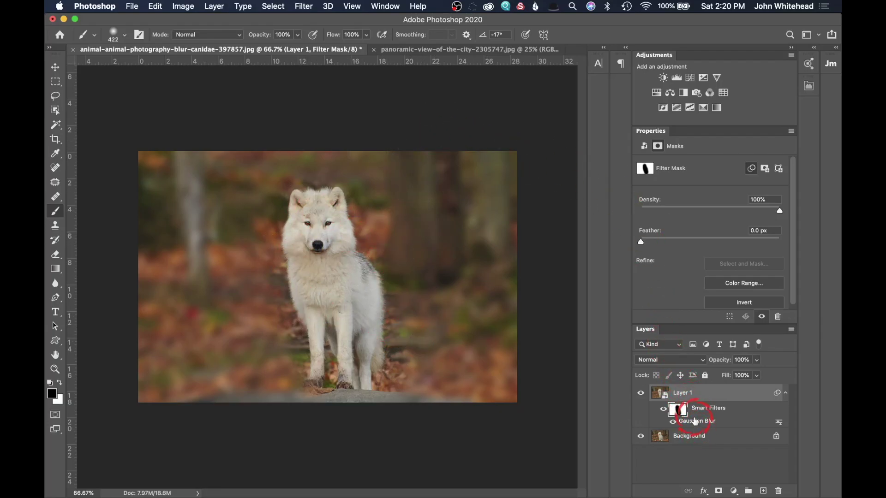
mouse_move(700, 399)
mouse_down()
mouse_move(573, 362)
mouse_move(365, 180)
mouse_move(310, 244)
mouse_move(287, 175)
mouse_move(302, 303)
mouse_move(337, 401)
mouse_move(312, 329)
mouse_move(332, 244)
mouse_move(357, 191)
mouse_move(296, 130)
mouse_move(304, 159)
mouse_move(402, 133)
mouse_move(290, 177)
mouse_move(291, 258)
mouse_move(256, 198)
mouse_move(276, 389)
mouse_move(266, 160)
mouse_move(321, 185)
mouse_move(465, 283)
mouse_move(463, 334)
mouse_move(453, 344)
mouse_move(470, 406)
mouse_move(404, 235)
mouse_move(414, 249)
mouse_move(450, 263)
mouse_move(443, 242)
mouse_move(560, 284)
mouse_up()
Fill the Gaussian Blur filter mask with black, removing the blur everywhere
click(669, 407)
key(shift+BackSpace)
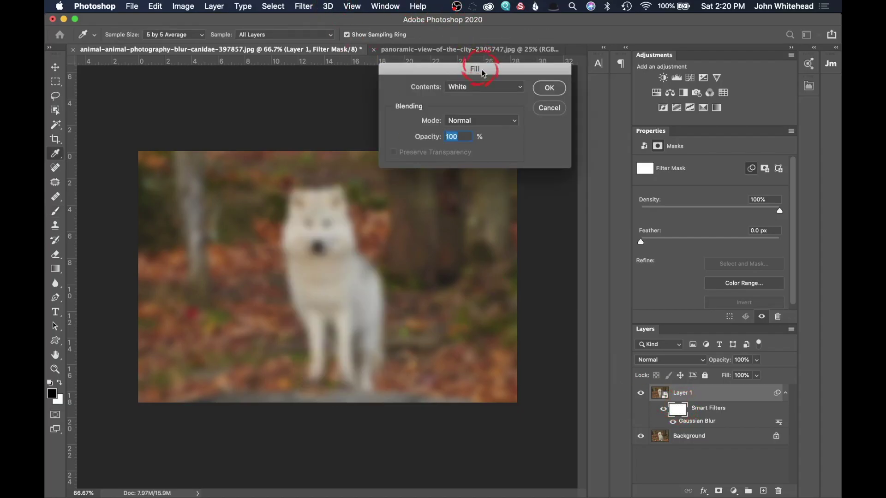
click(483, 86)
click(484, 66)
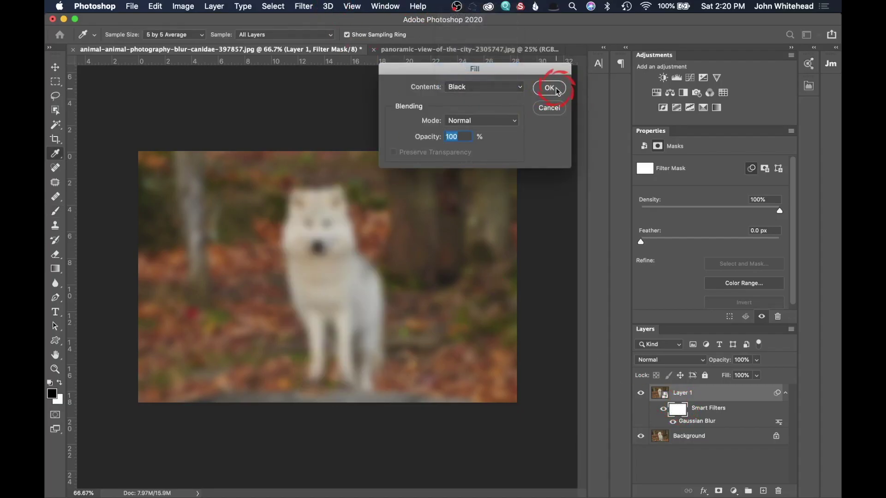
click(549, 88)
Paint the blur back onto only the forest right of the wolf with the brush
key(b)
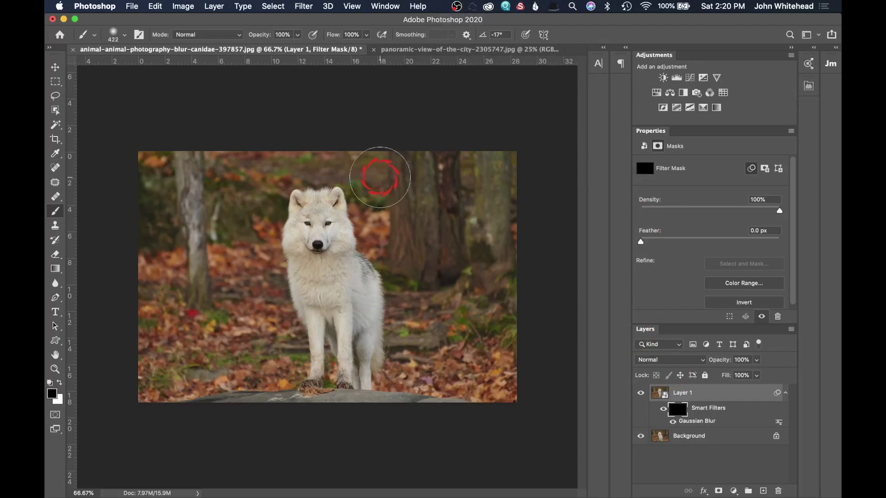
mouse_move(381, 192)
mouse_down()
mouse_move(427, 267)
mouse_move(421, 392)
mouse_move(461, 386)
mouse_move(500, 286)
mouse_move(411, 158)
mouse_move(500, 237)
mouse_move(503, 190)
mouse_move(606, 290)
mouse_up()
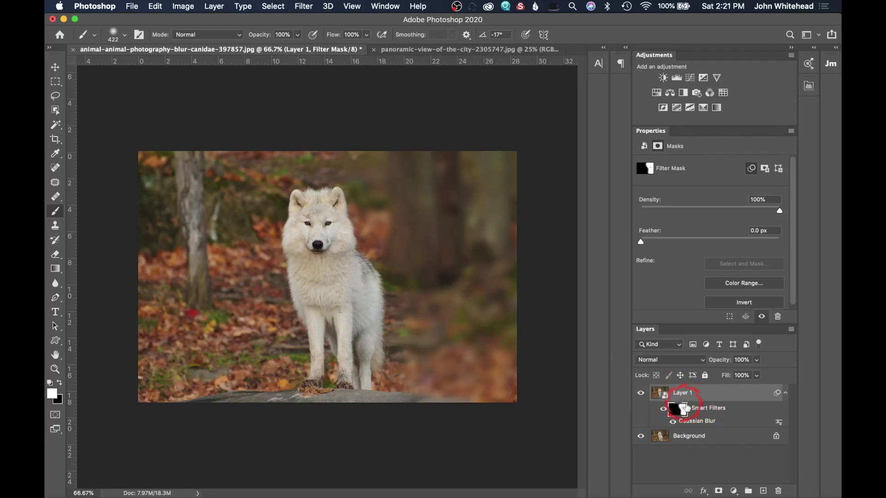
mouse_move(698, 407)
mouse_down()
mouse_move(316, 198)
mouse_move(370, 221)
mouse_up()
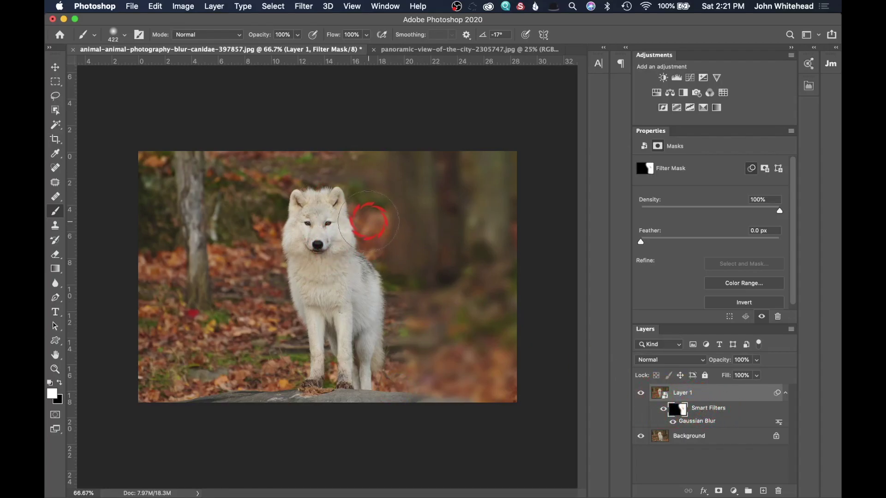